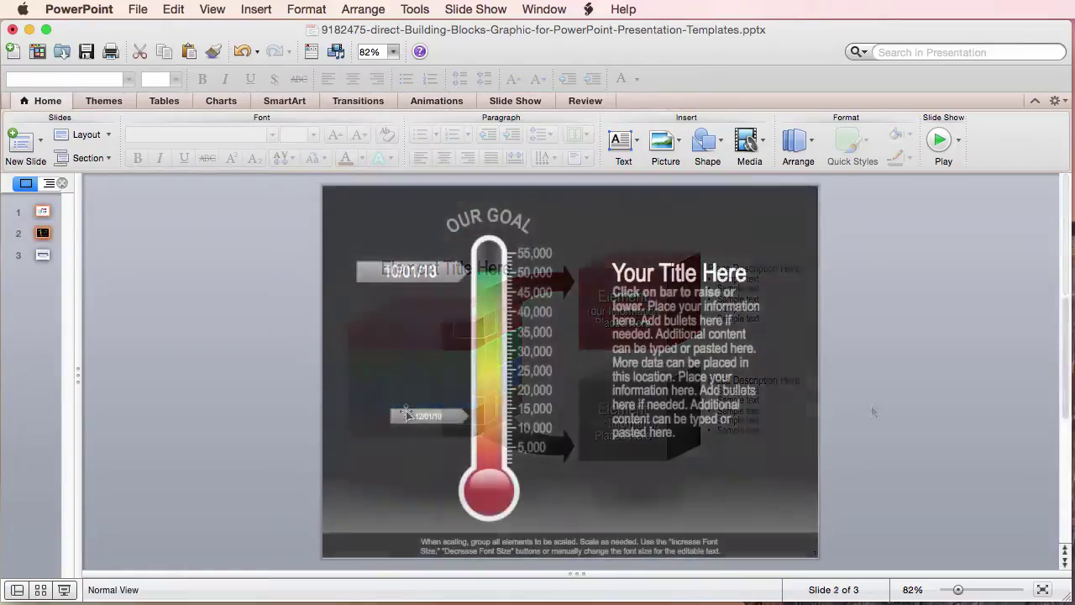
Duplicate the small 12/01/10 date marker twice and place the copies higher up along the thermometer scale
click(409, 422)
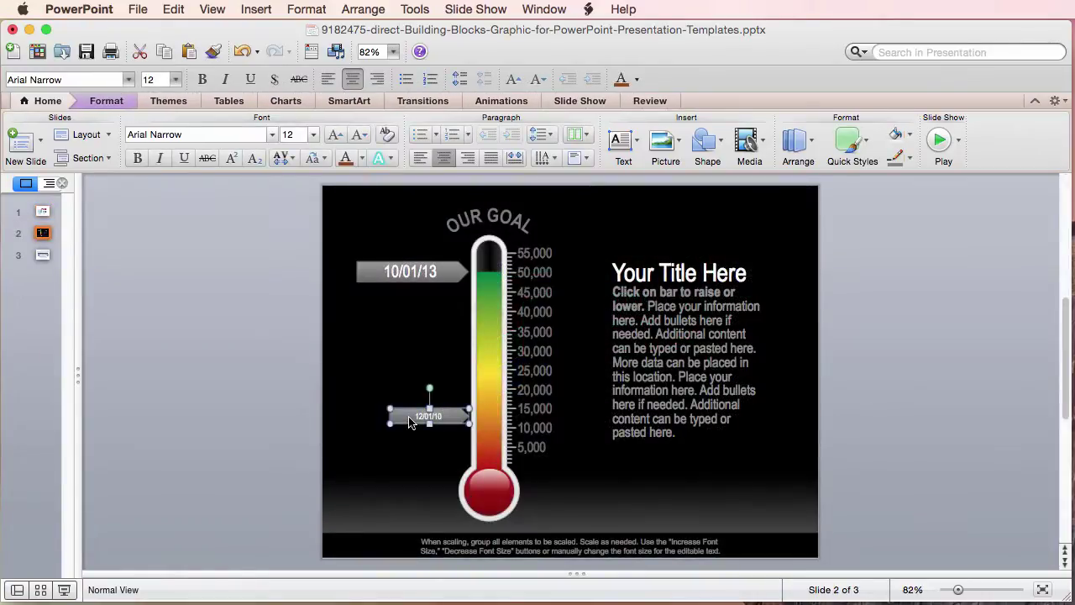
mouse_move(409, 422)
mouse_down()
mouse_move(433, 427)
mouse_move(457, 390)
mouse_move(457, 412)
mouse_move(451, 383)
mouse_up()
key(Tab)
key(Right)
key(Down)
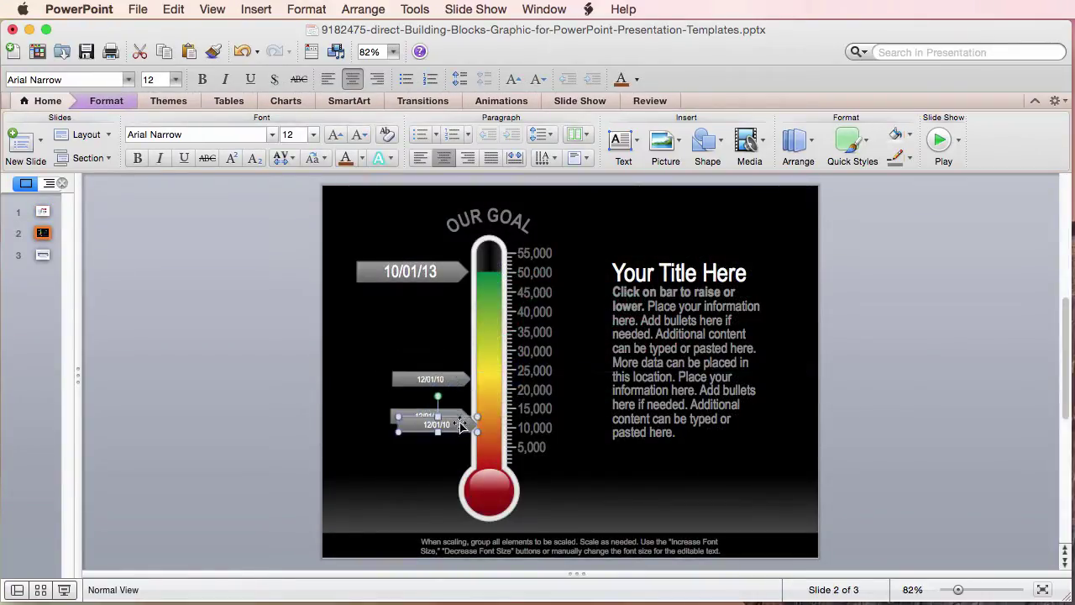
mouse_move(460, 426)
mouse_down()
mouse_move(461, 336)
mouse_move(460, 353)
mouse_up()
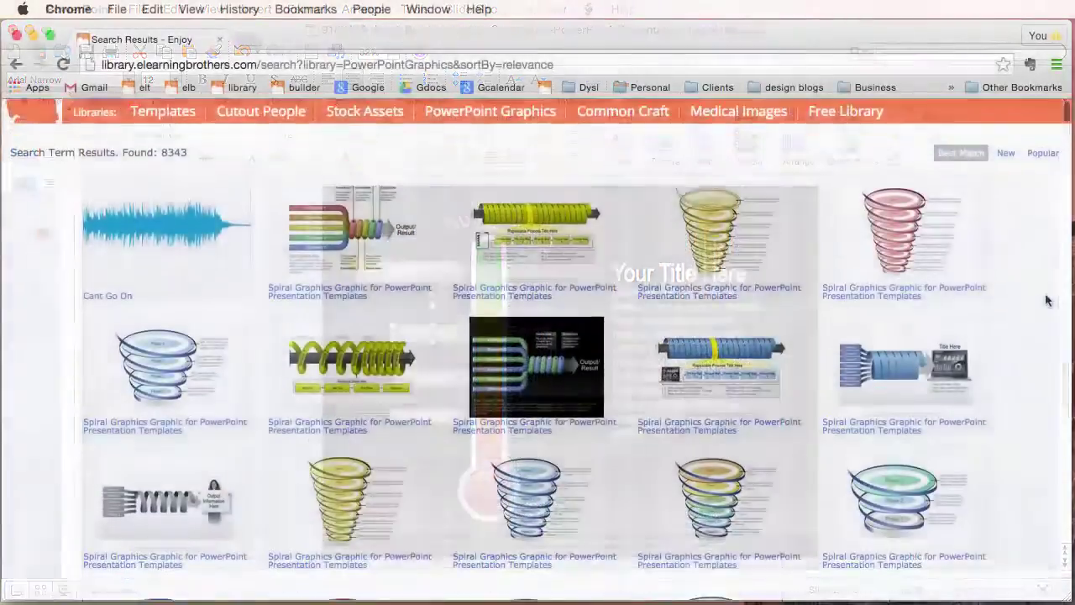
Switch to Chrome and browse the PowerPoint Graphics library results through the road, radar chart and pyramid templates
scroll(1046, 300, down, 10)
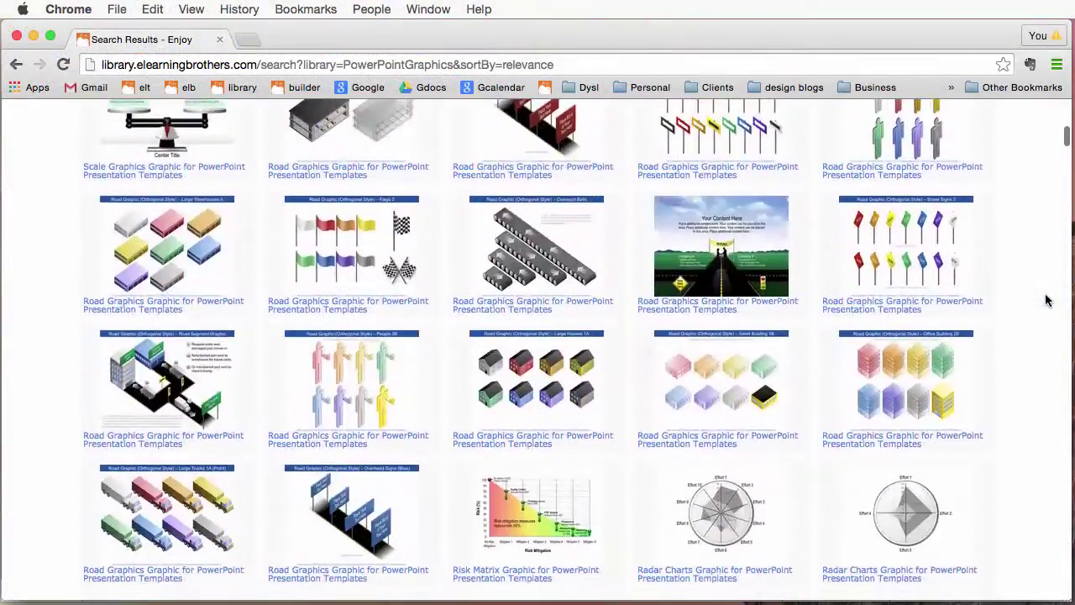
scroll(1045, 300, down, 5)
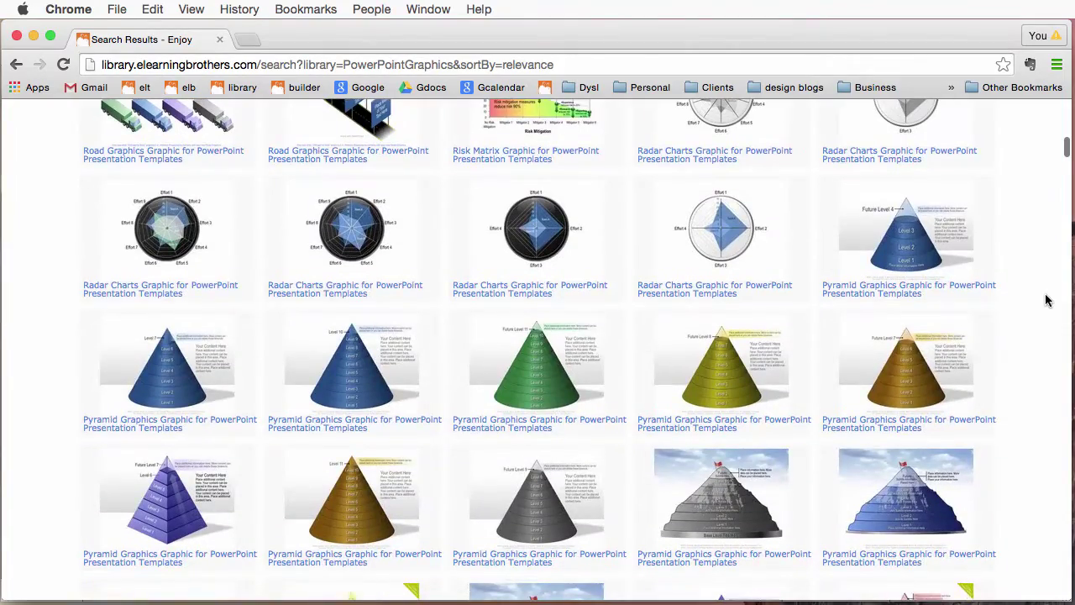
scroll(1045, 299, down, 15)
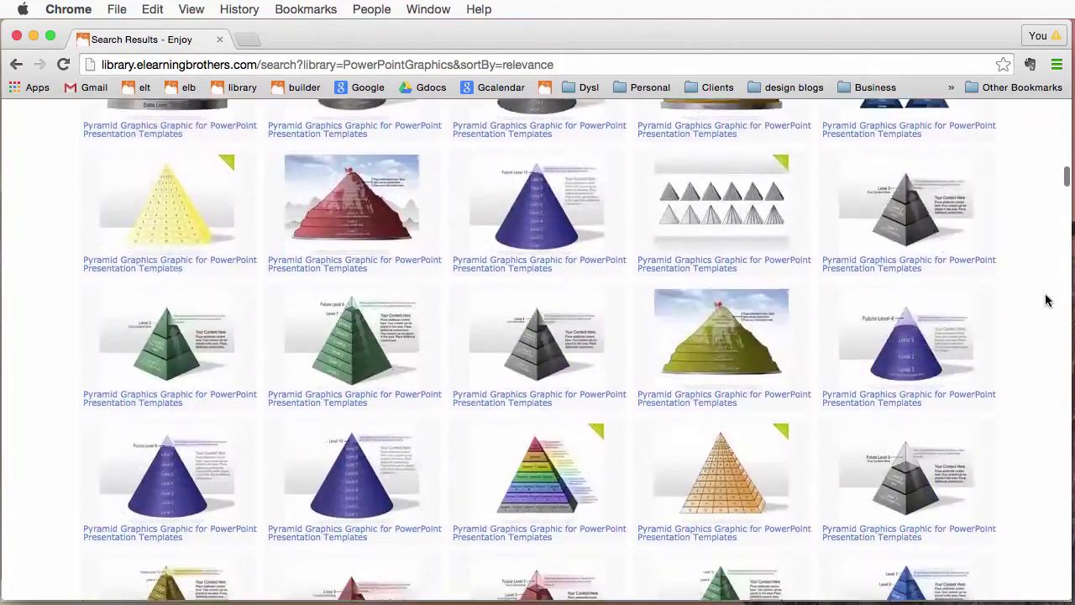
scroll(1045, 300, down, 15)
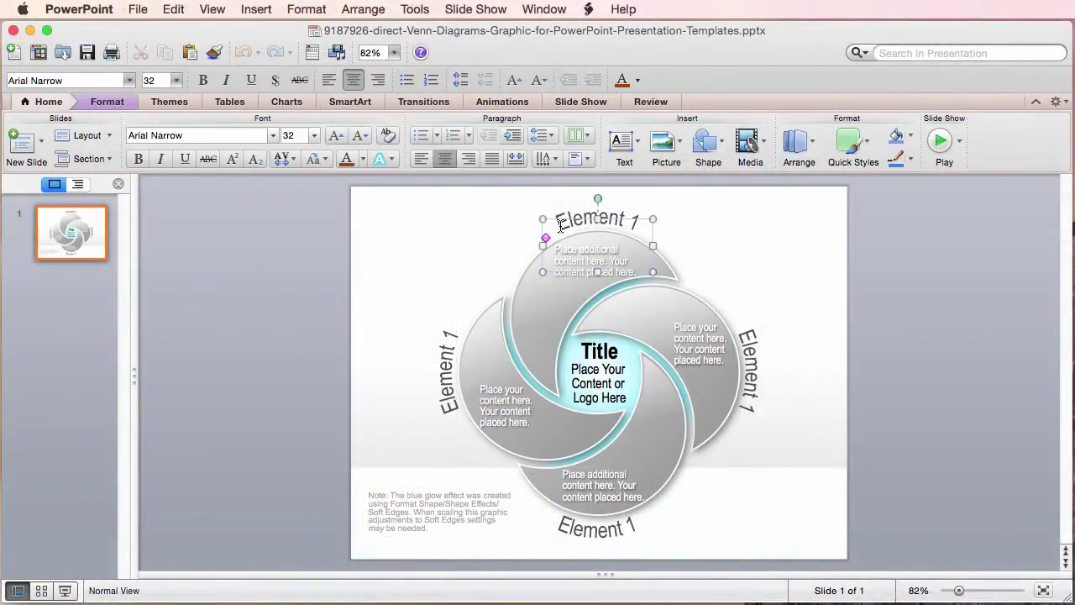
In PowerPoint, change the upper "Element 1" heading of the Venn diagram to "New Title" and color the curved segment beneath it blue
drag(556, 223, 697, 229)
text(New Title)
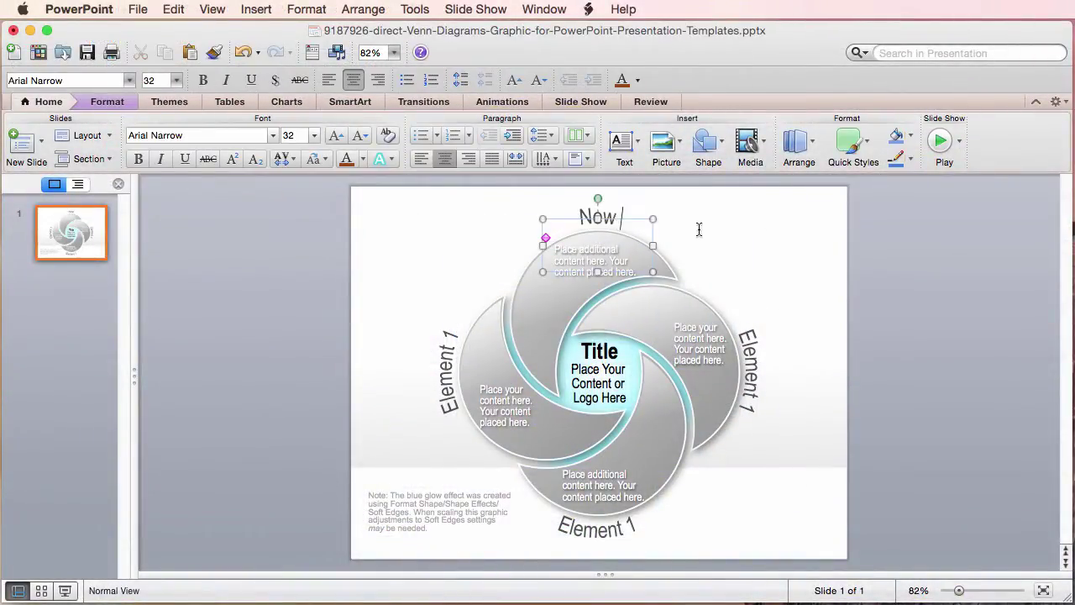
click(672, 274)
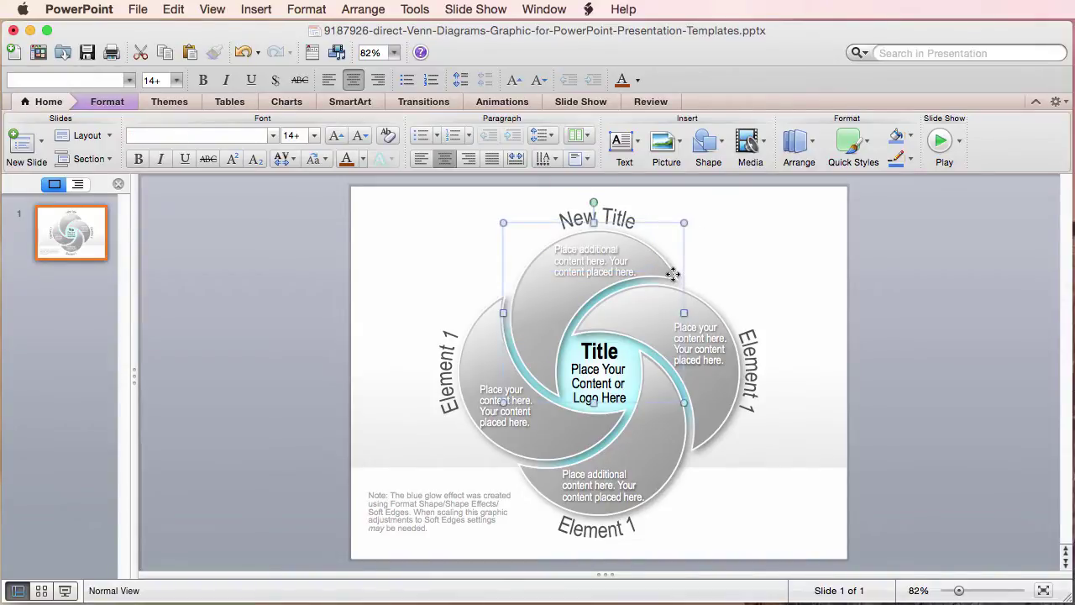
click(895, 136)
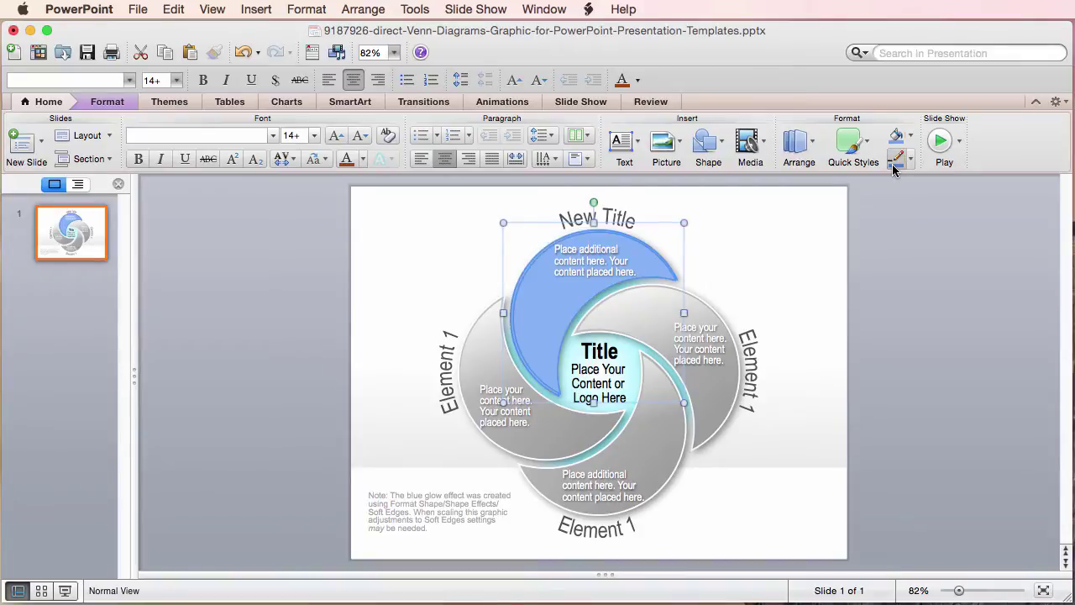
click(272, 206)
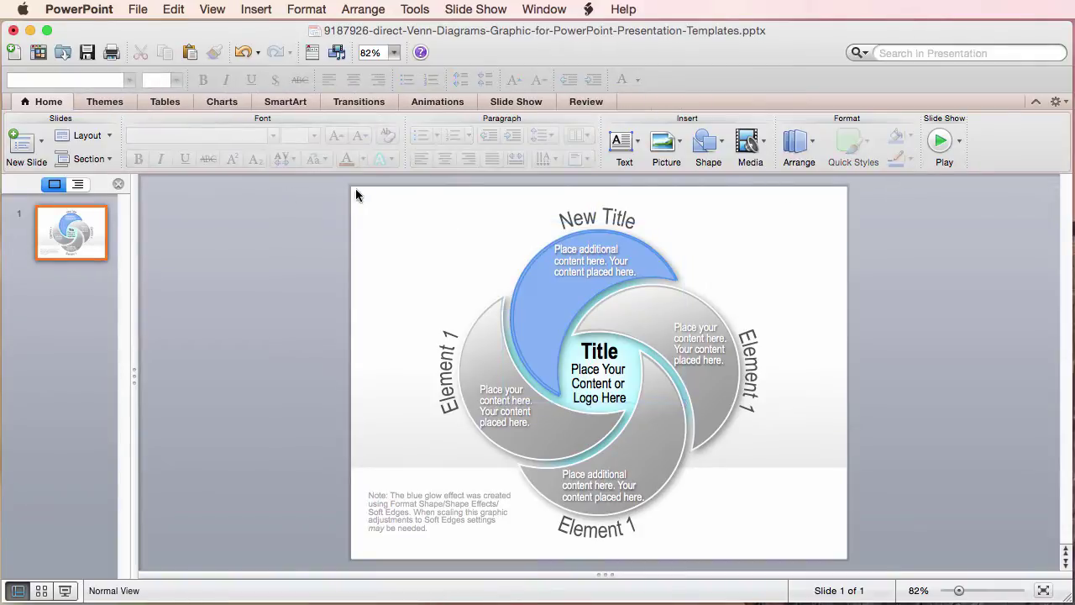
Select all elements of the Venn diagram on the slide, including the note, and group them
drag(356, 177, 840, 554)
right_click(658, 430)
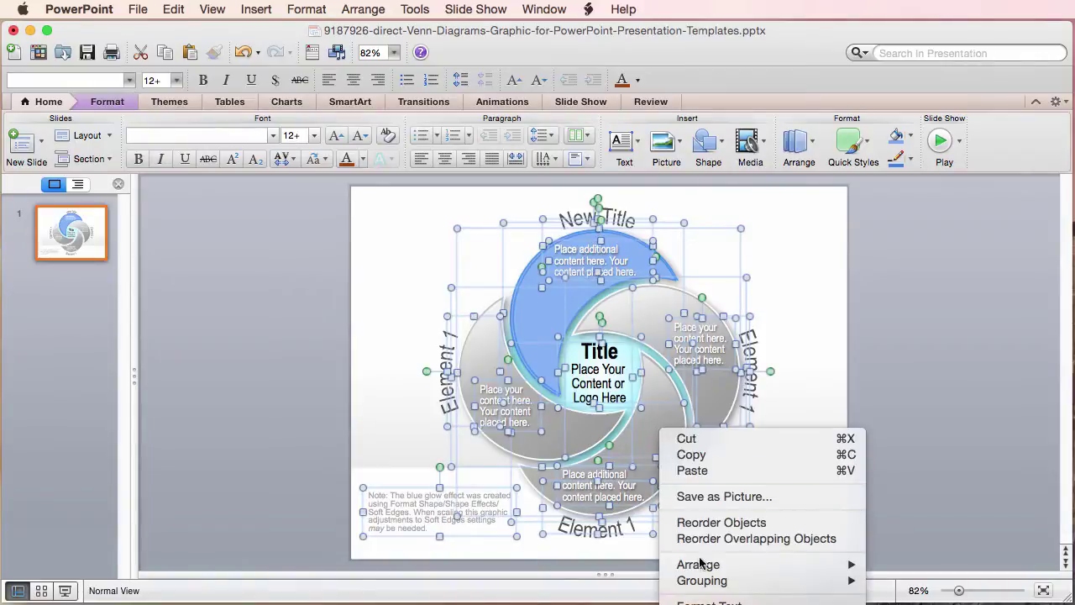
mouse_move(788, 584)
click(900, 580)
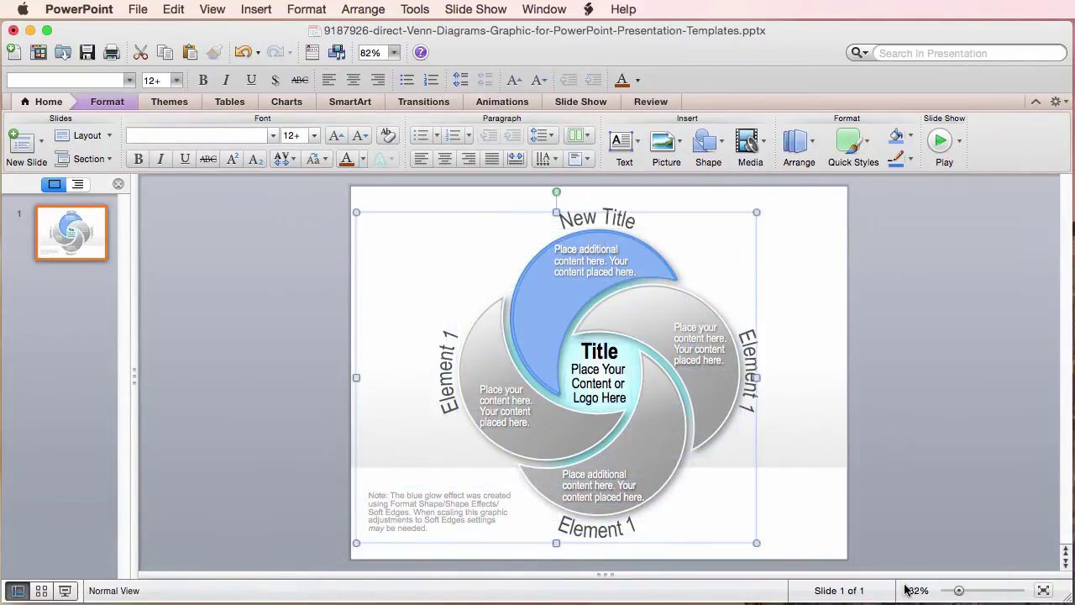
Scale the grouped diagram down to slightly under half its size and reduce its text to 4+ so it fits
drag(754, 537, 535, 359)
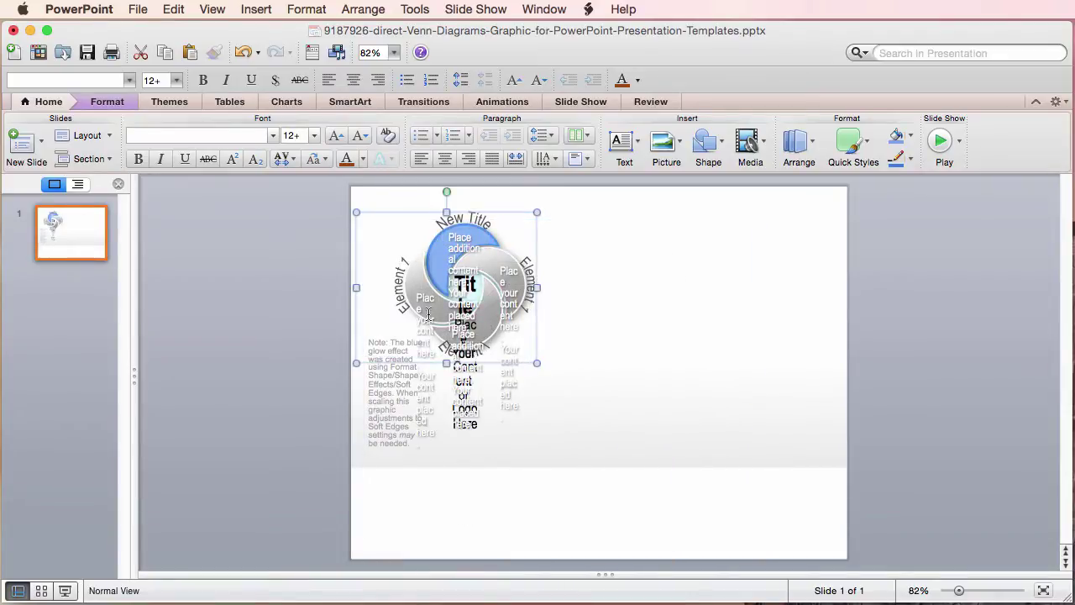
click(360, 136)
click(359, 135)
click(359, 136)
click(359, 135)
click(360, 135)
click(359, 135)
click(359, 135)
click(360, 135)
Save the grouped diagram as a PNG picture named "new" in the Pictures folder, with the slide at 300% zoom
click(393, 52)
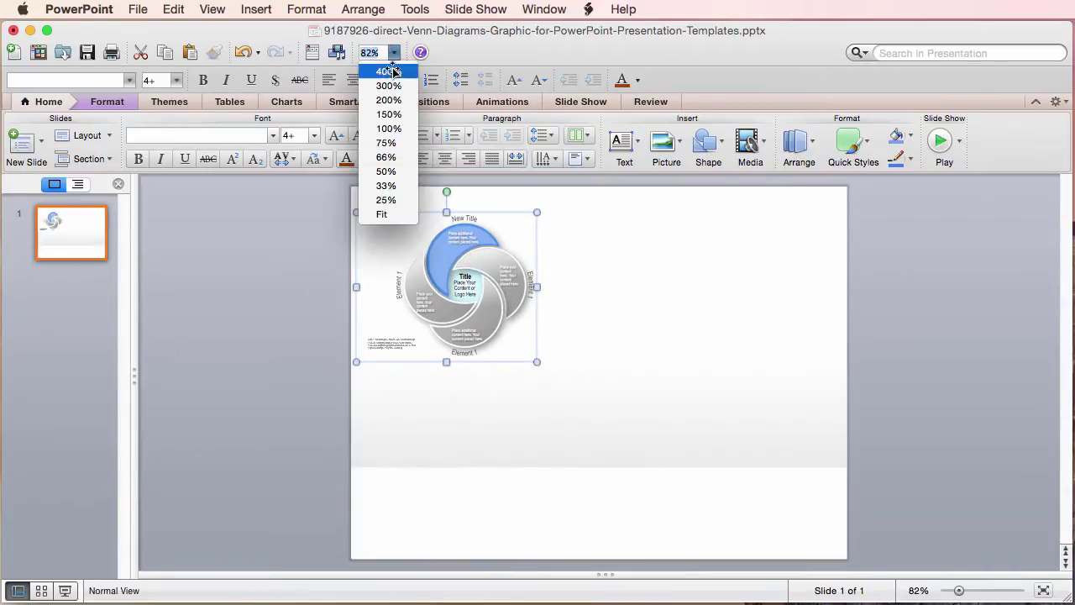
click(388, 88)
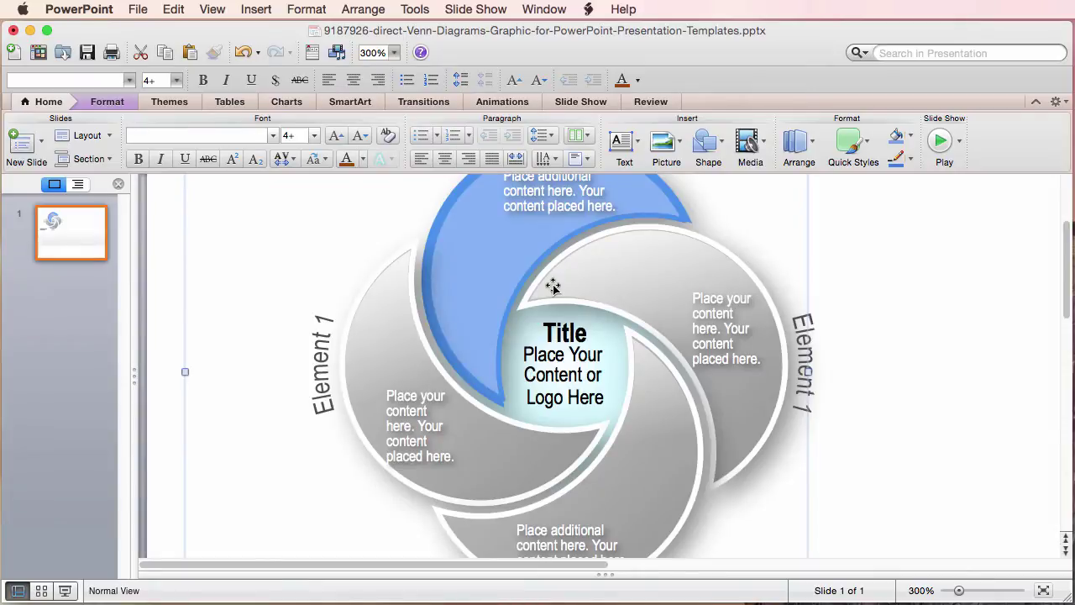
right_click(603, 303)
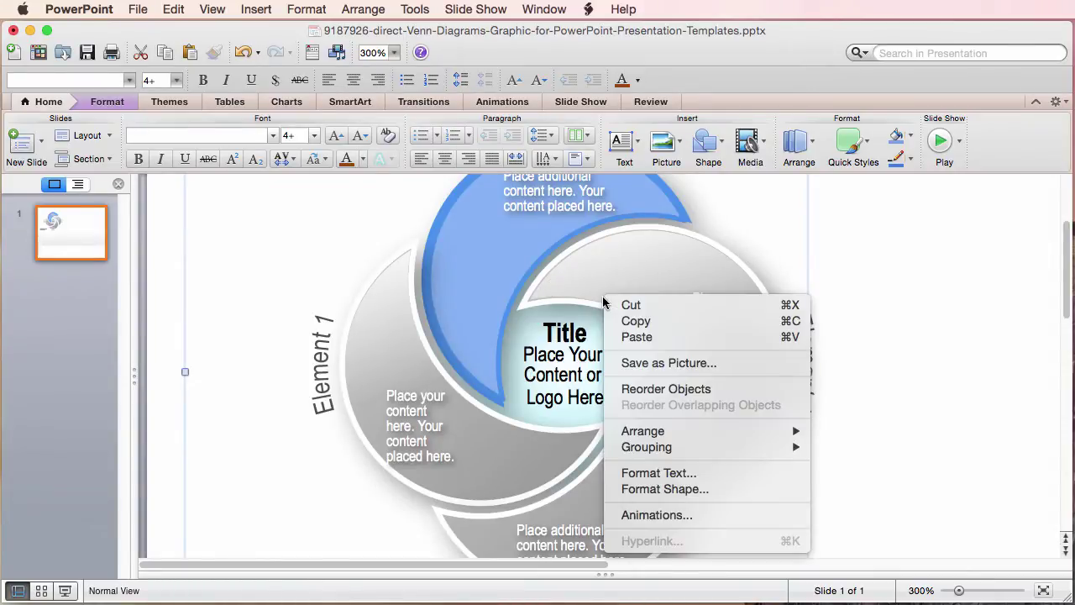
click(621, 362)
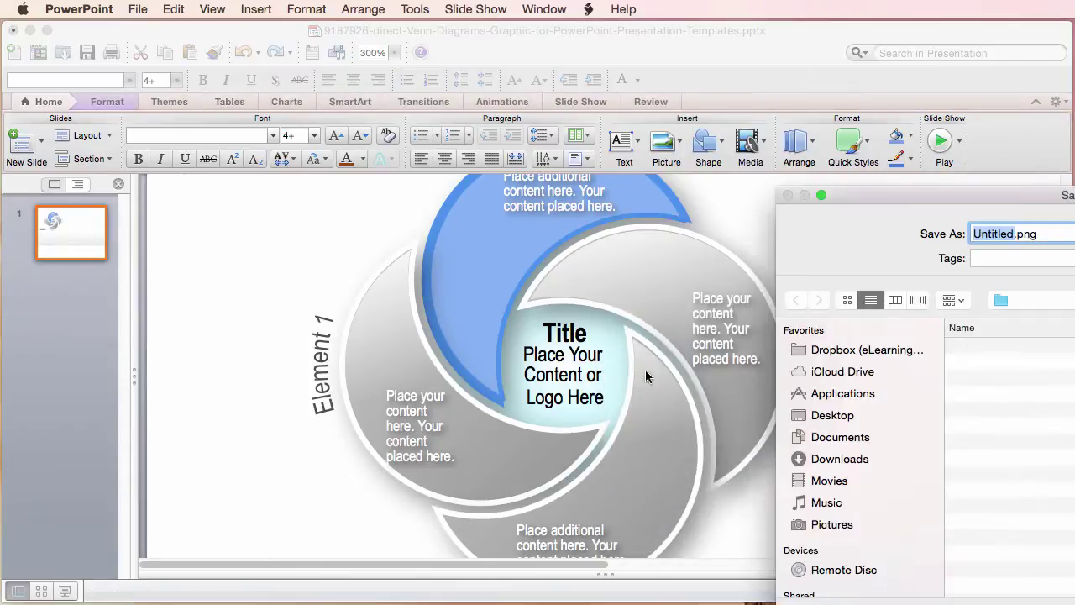
drag(886, 194, 478, 55)
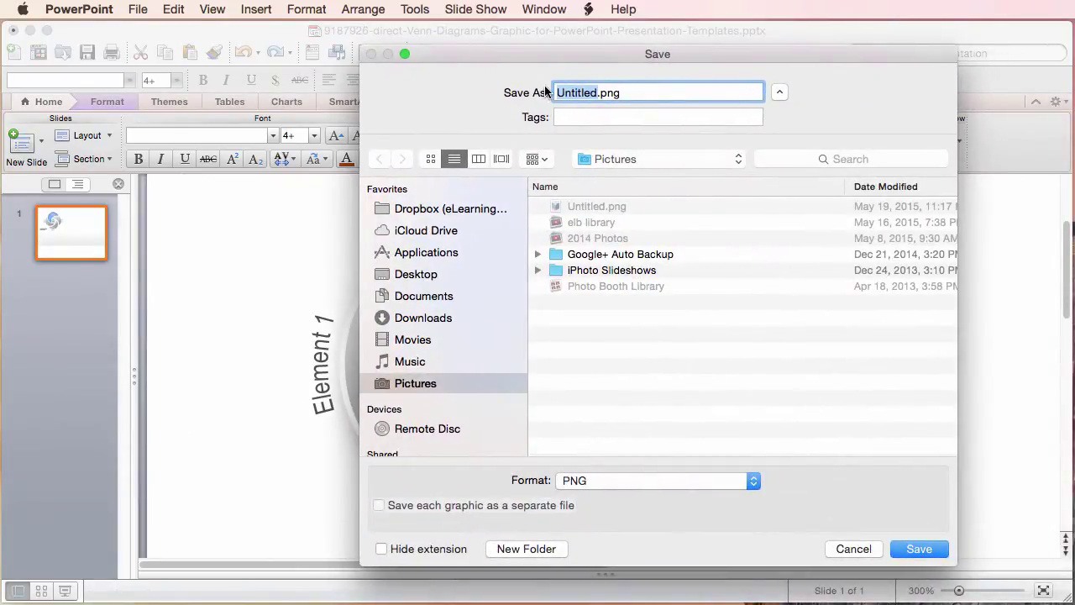
text(new)
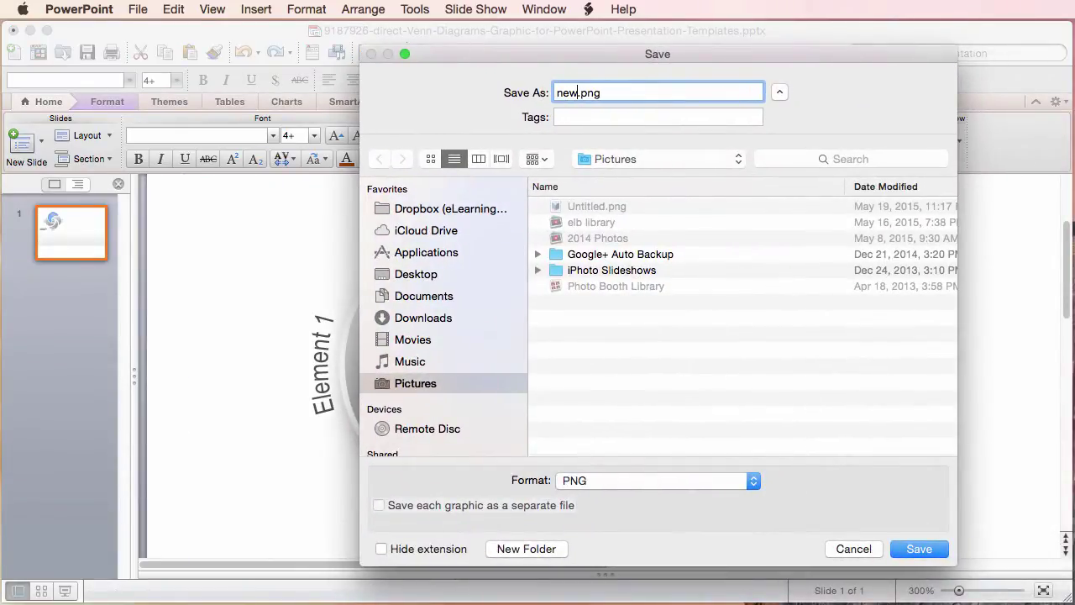
click(614, 477)
click(609, 482)
click(919, 548)
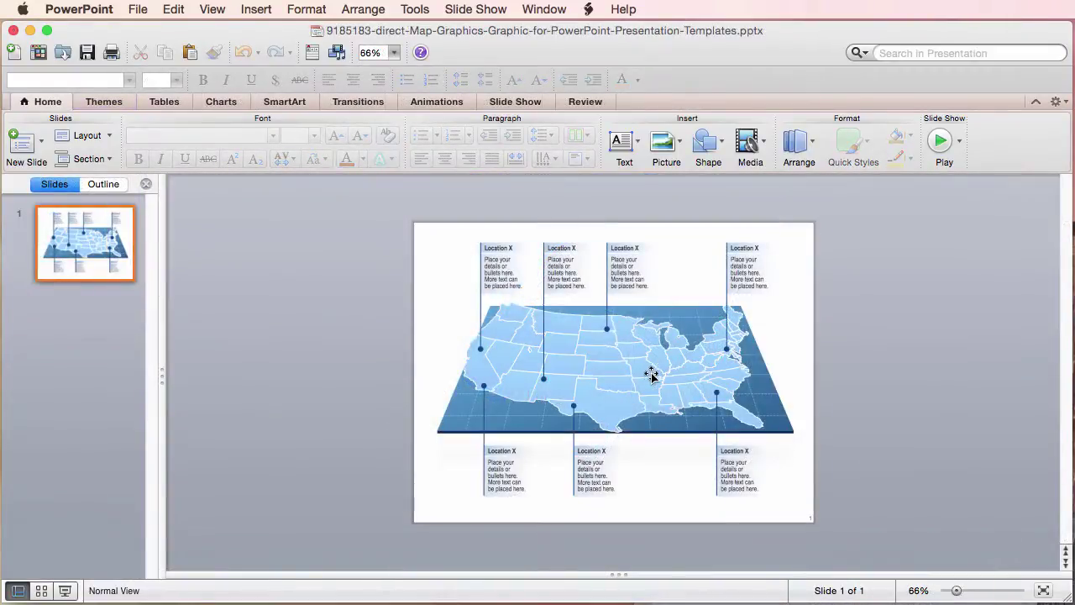
Fill Missouri with orange on the US map, then copy, delete and paste it back as a shape outside the map group
click(646, 372)
click(642, 368)
click(896, 137)
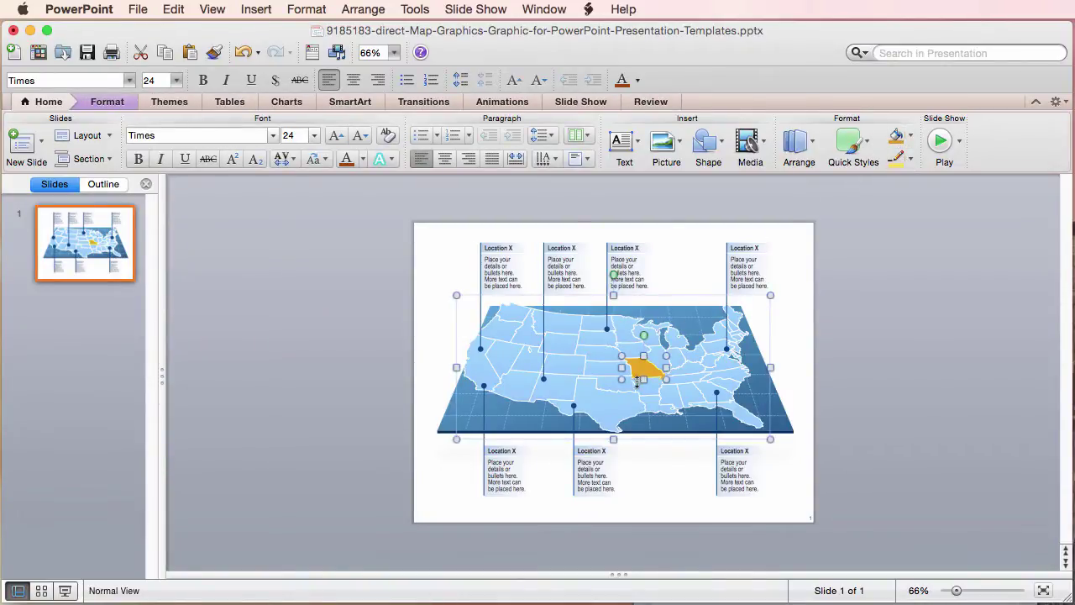
key(super+c)
key(Delete)
key(super+v)
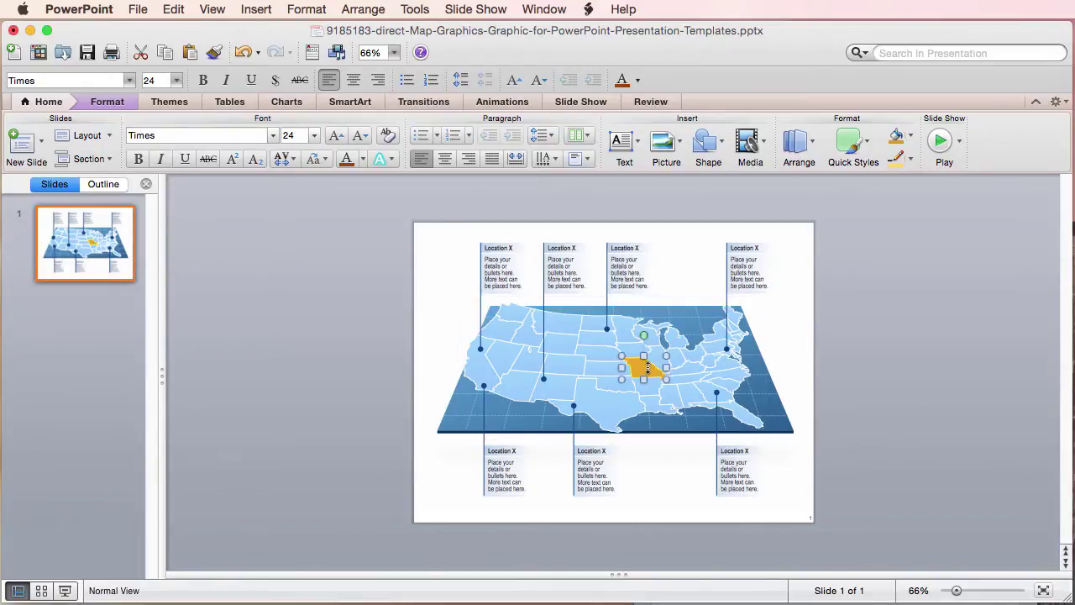
Set the Missouri shape's outline weight to 3 pt and enlarge the shape to about three times its size over the map
click(910, 157)
mouse_move(922, 417)
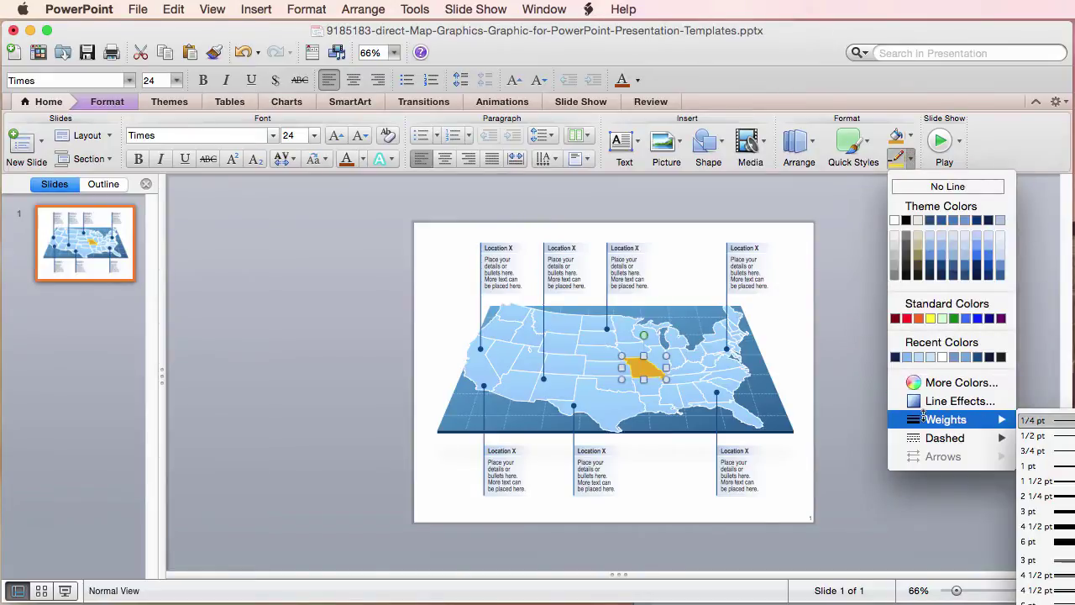
click(1041, 510)
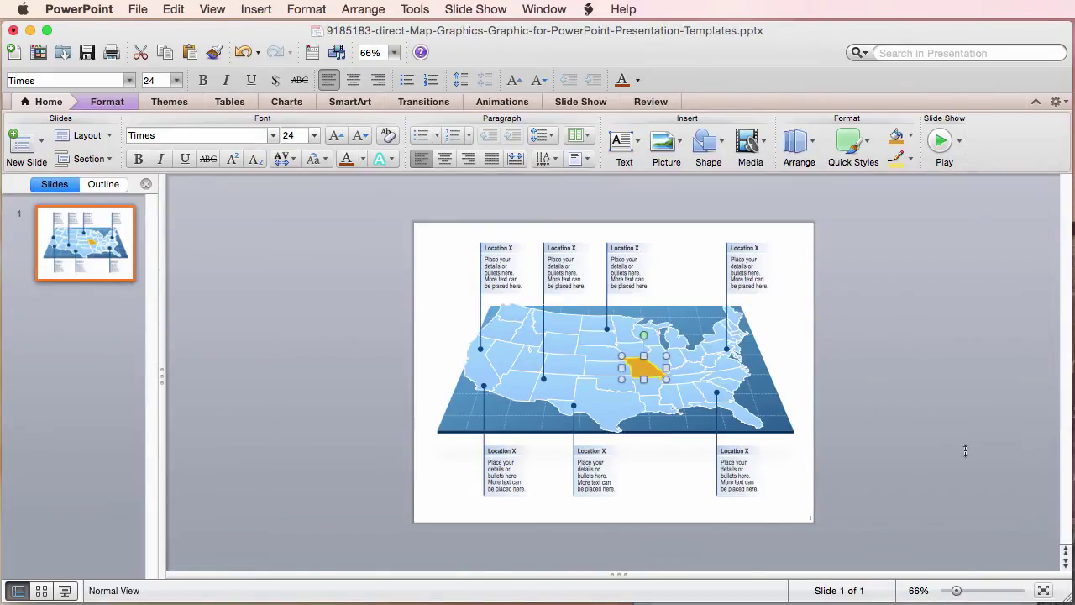
key(super+z)
drag(663, 377, 690, 407)
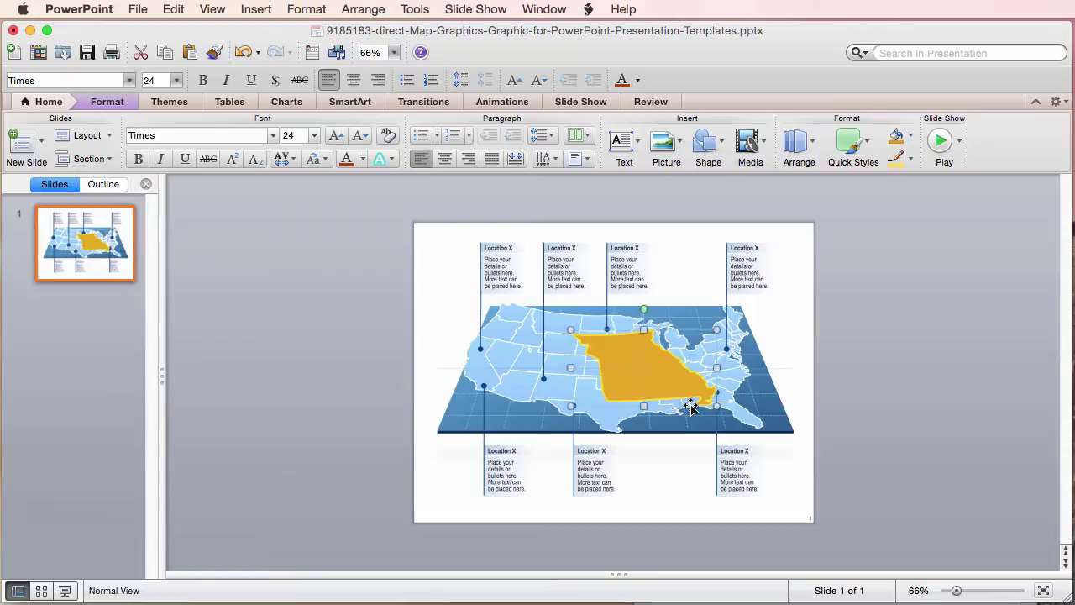
click(860, 408)
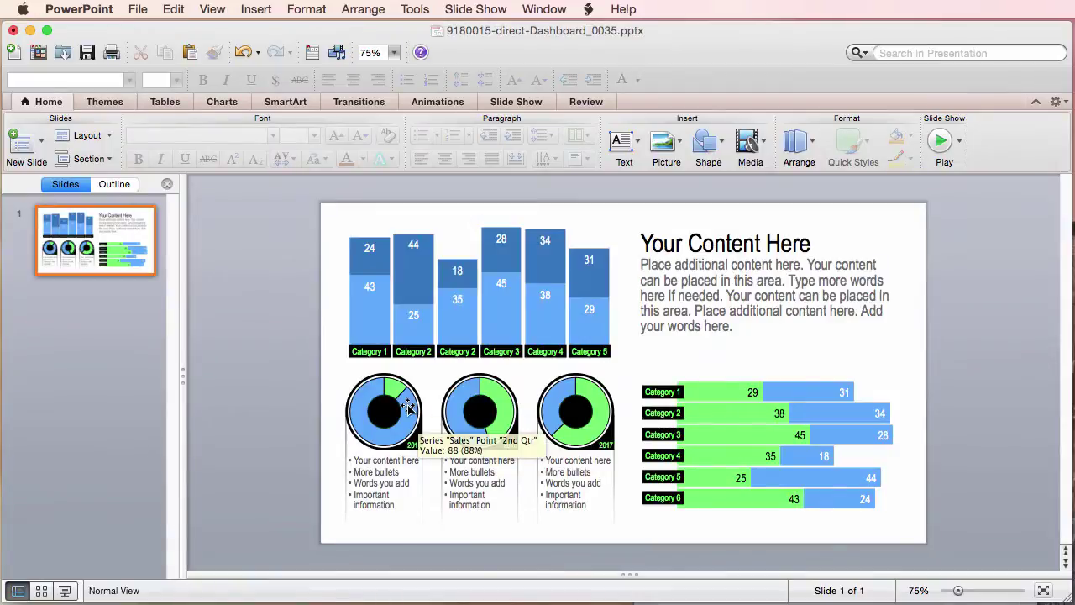
Open the data sheet of the 2015 doughnut chart and set the 1st Qtr sales value to 45
click(408, 407)
right_click(395, 395)
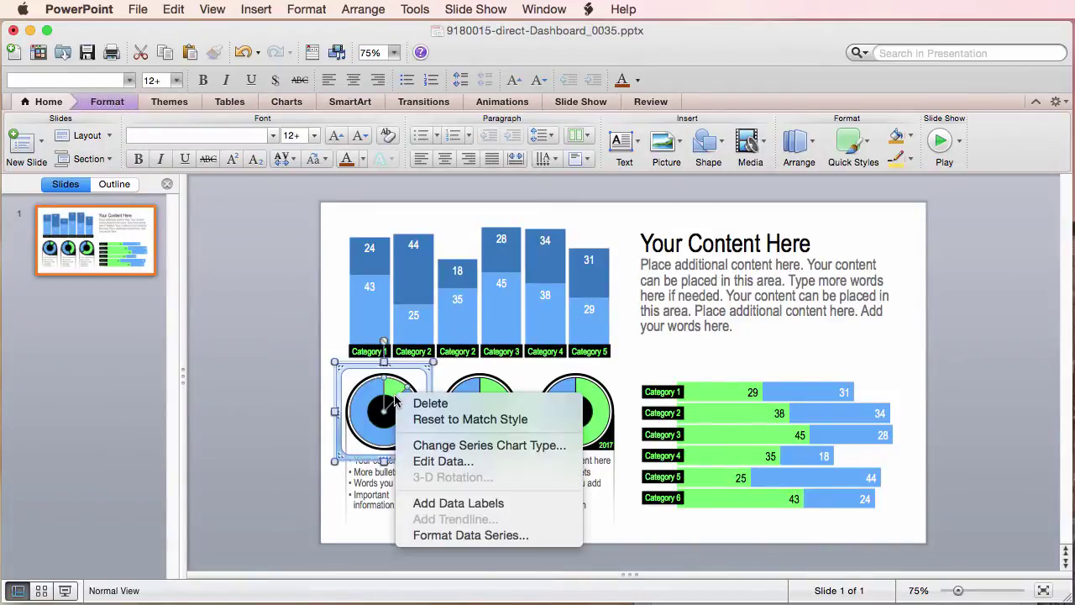
click(425, 467)
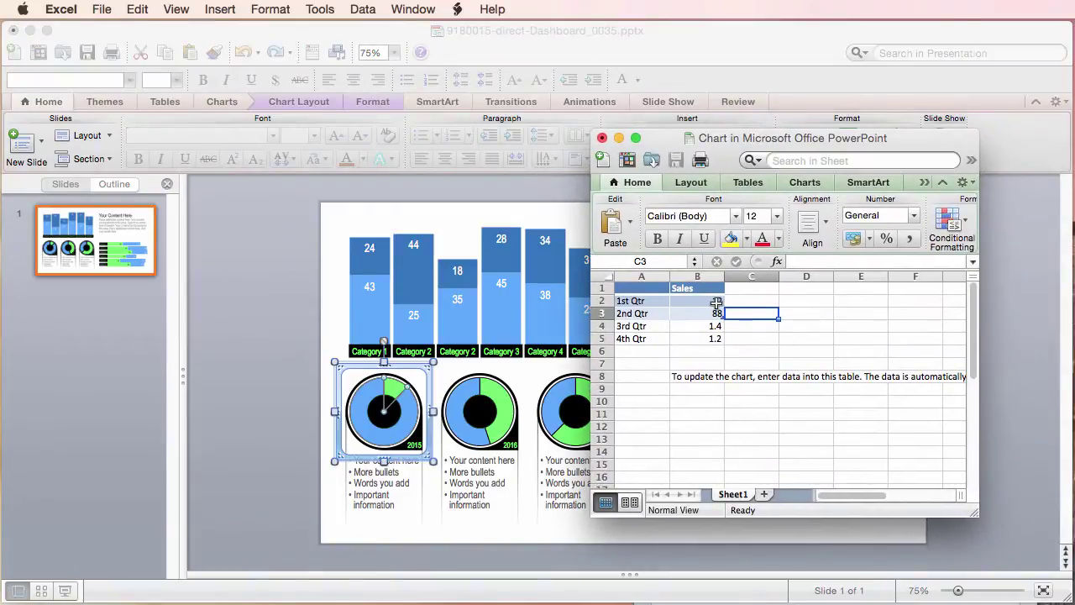
click(715, 301)
text(45)
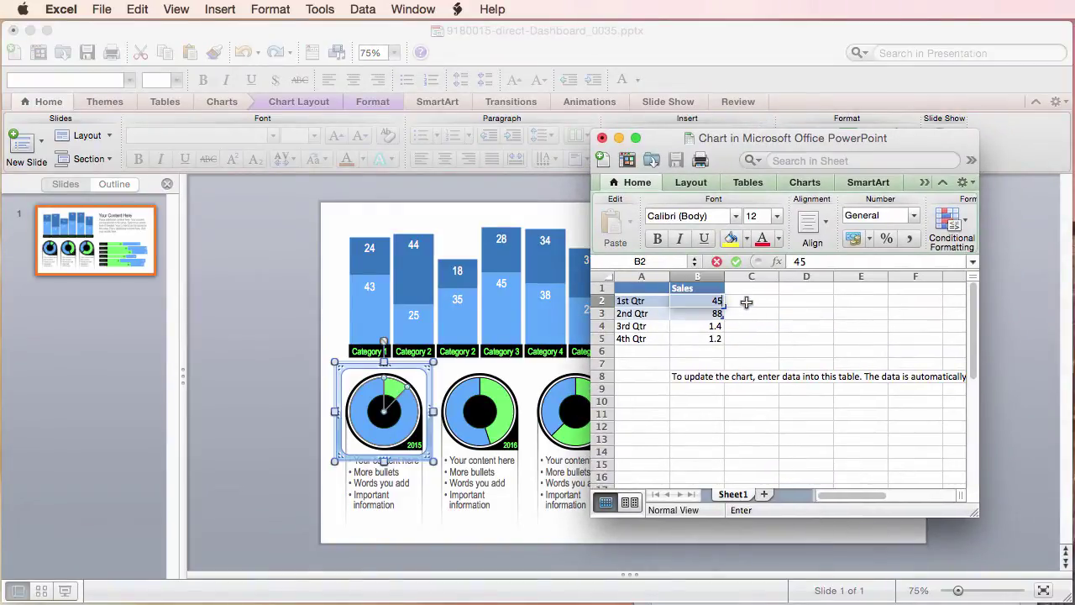
click(746, 301)
Set the 1st Qtr sales value of the 2015 doughnut chart to 85 and close the data sheet
click(713, 302)
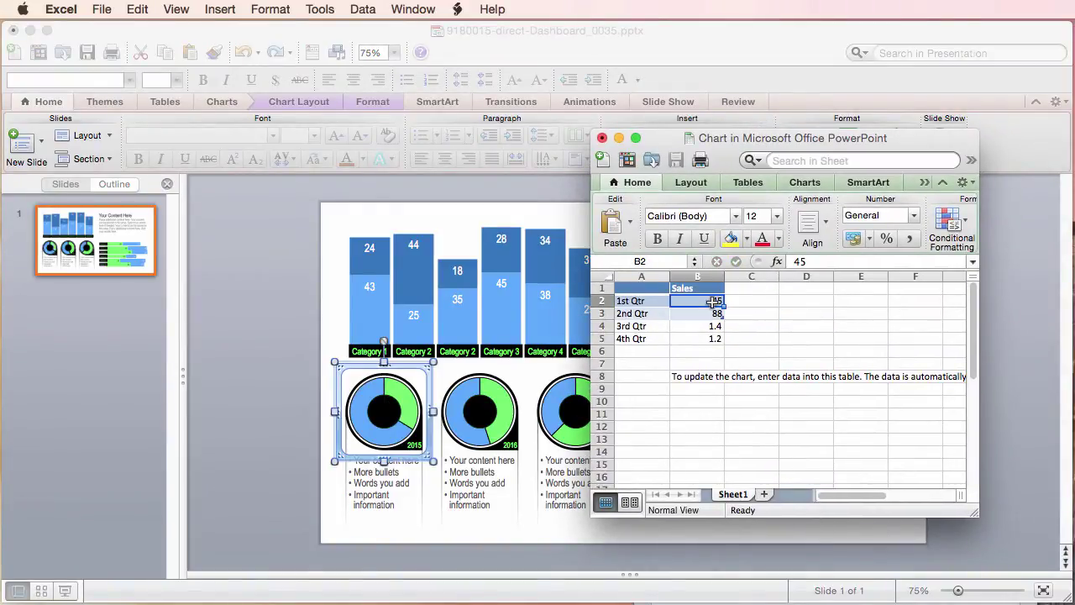
text(8)
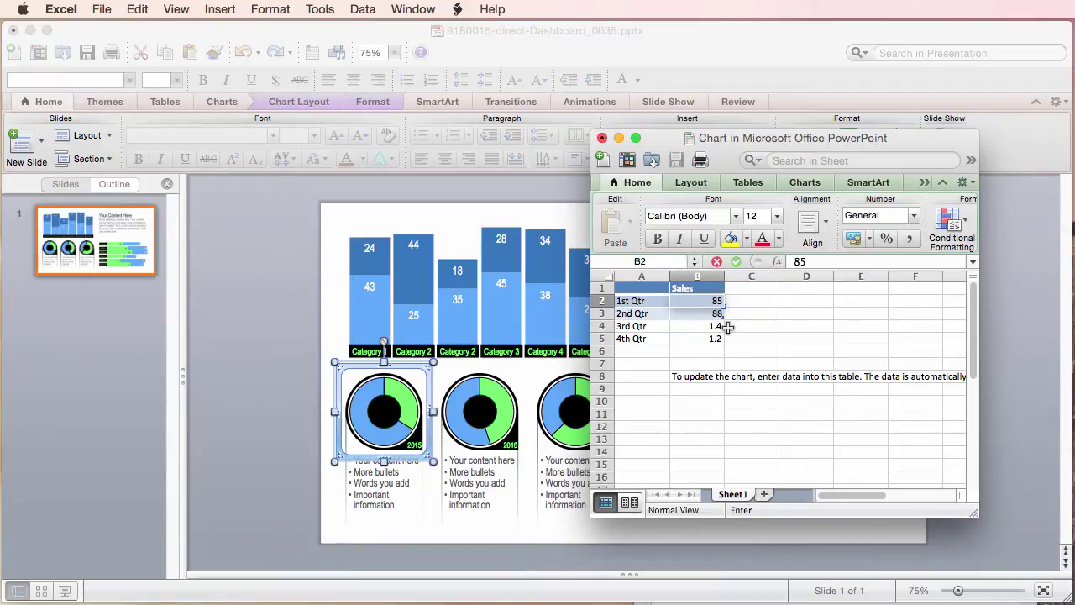
text(5)
click(739, 317)
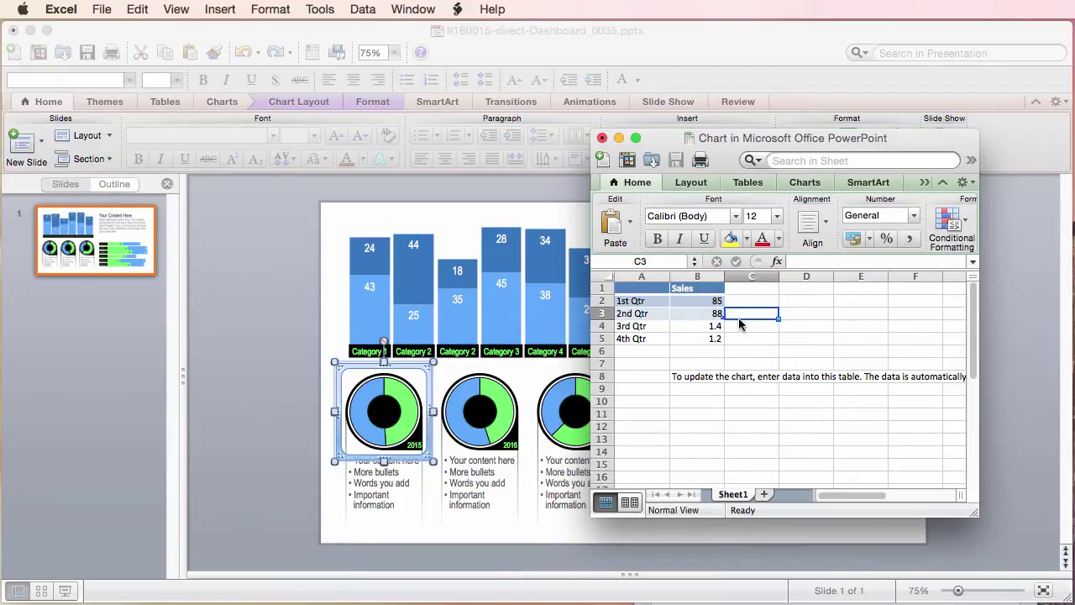
click(601, 139)
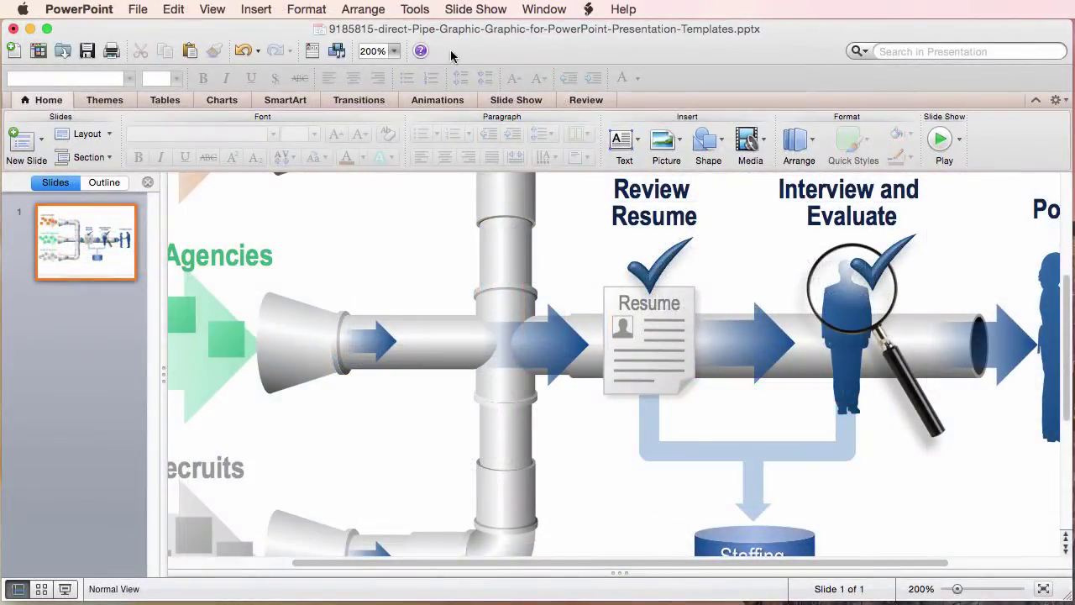
Fit the slide to the window and fill the branching and horizontal pipe groups with a plain off-white
click(393, 51)
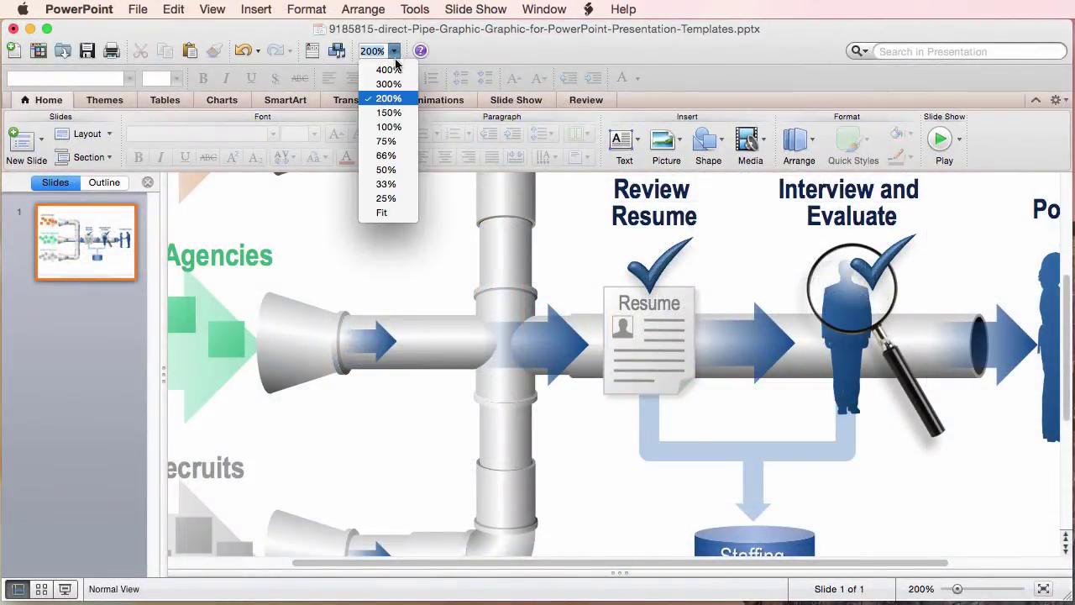
click(385, 214)
click(482, 248)
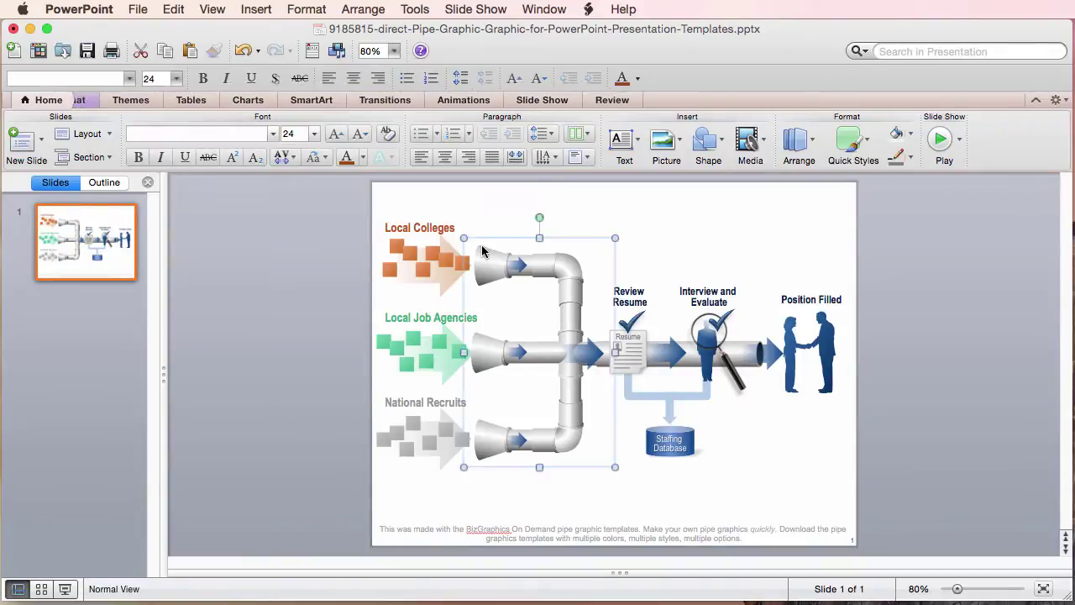
click(680, 366)
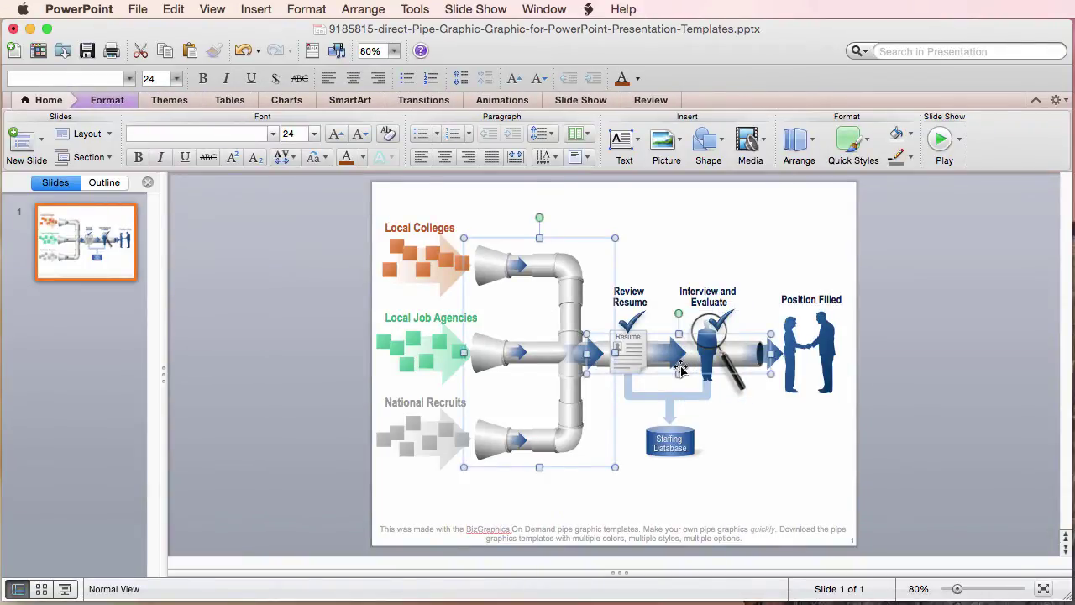
click(896, 132)
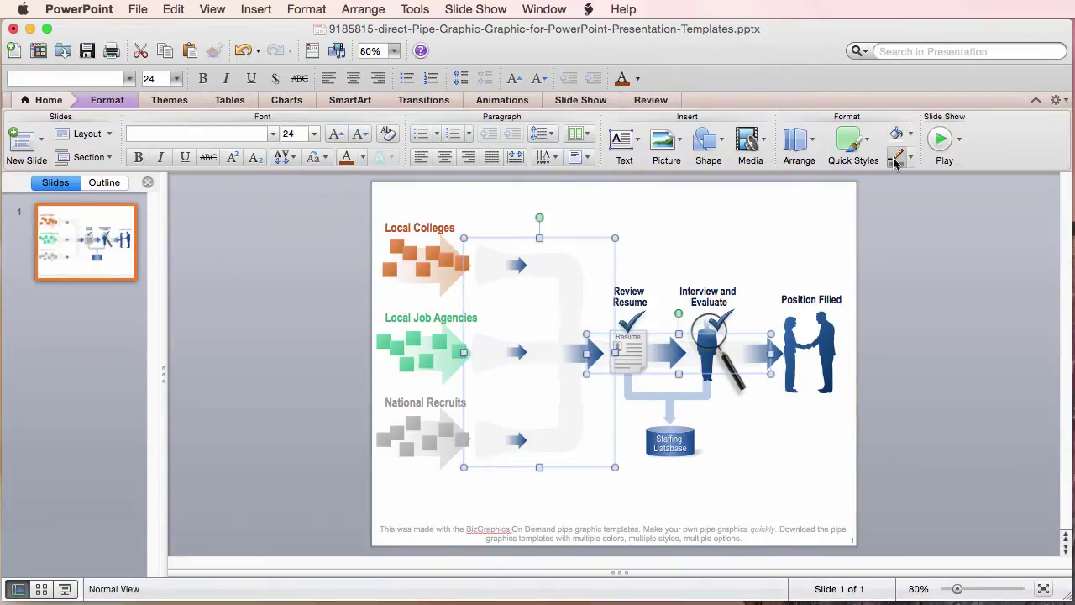
Outline the selected pipes in grey with a 2 1/4 pt line weight
click(897, 158)
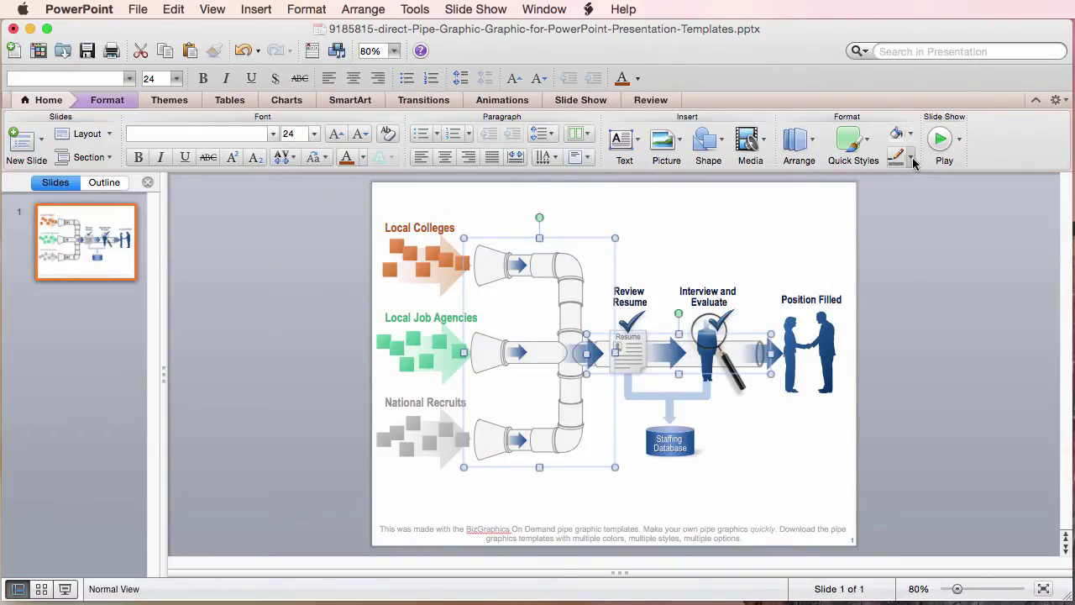
click(910, 159)
mouse_move(965, 417)
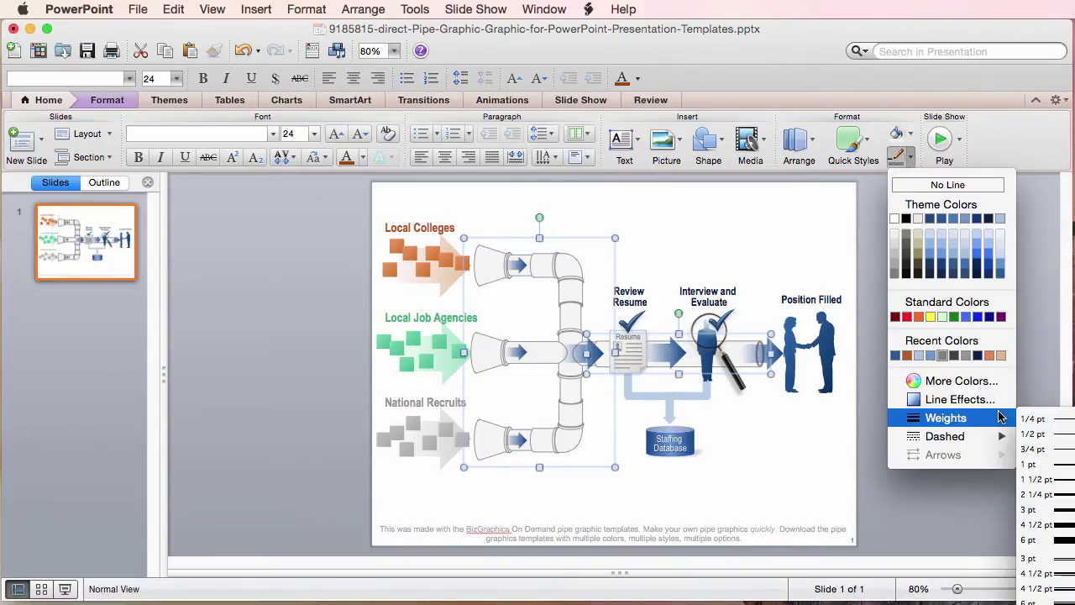
click(1039, 494)
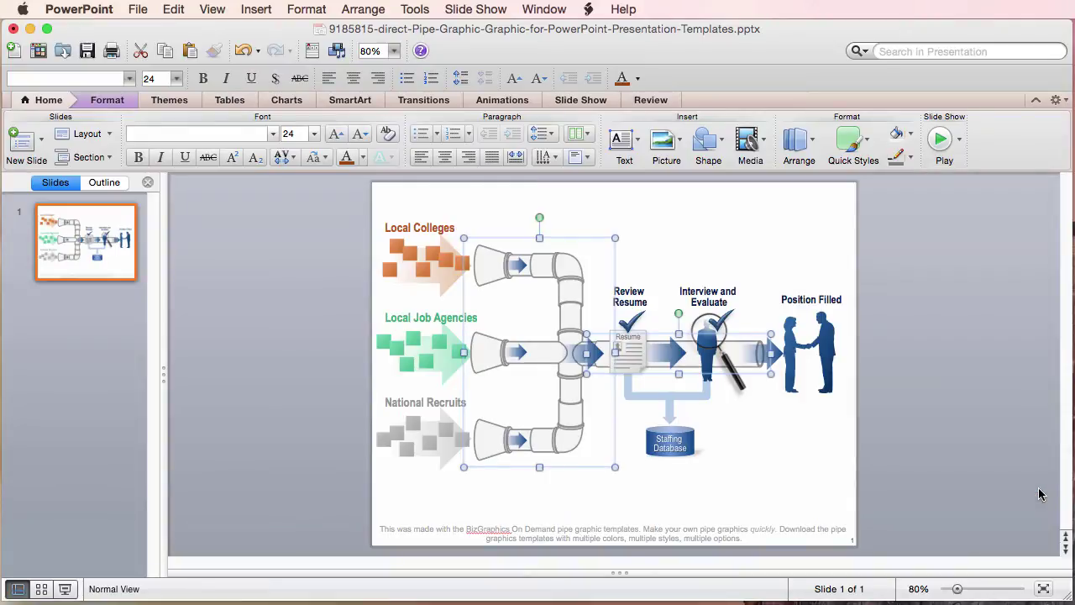
click(321, 281)
Change all the orange squares under Local Colleges to circles
click(390, 240)
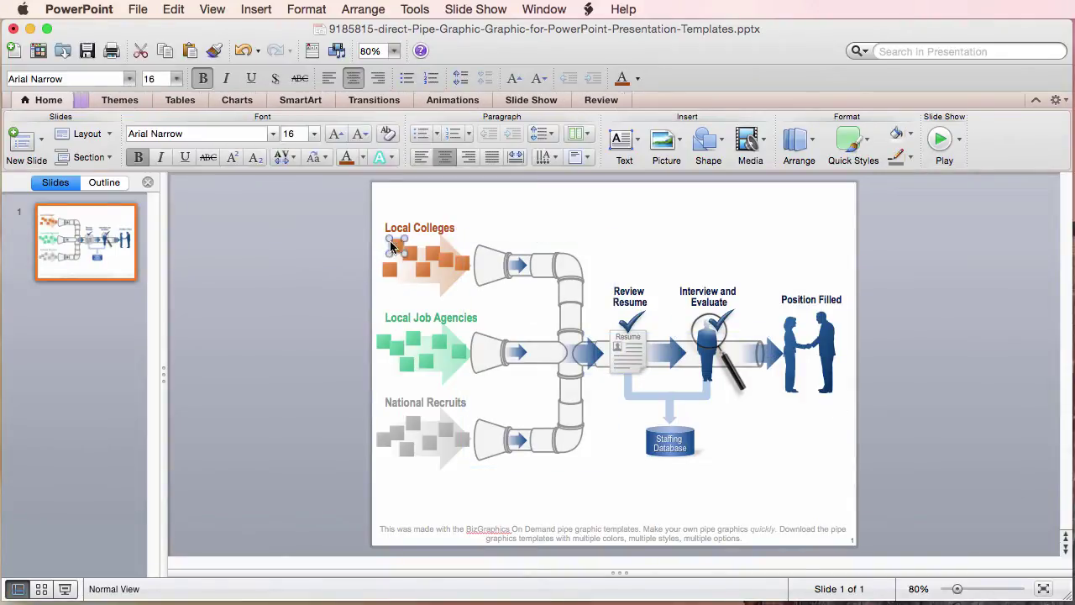
click(403, 250)
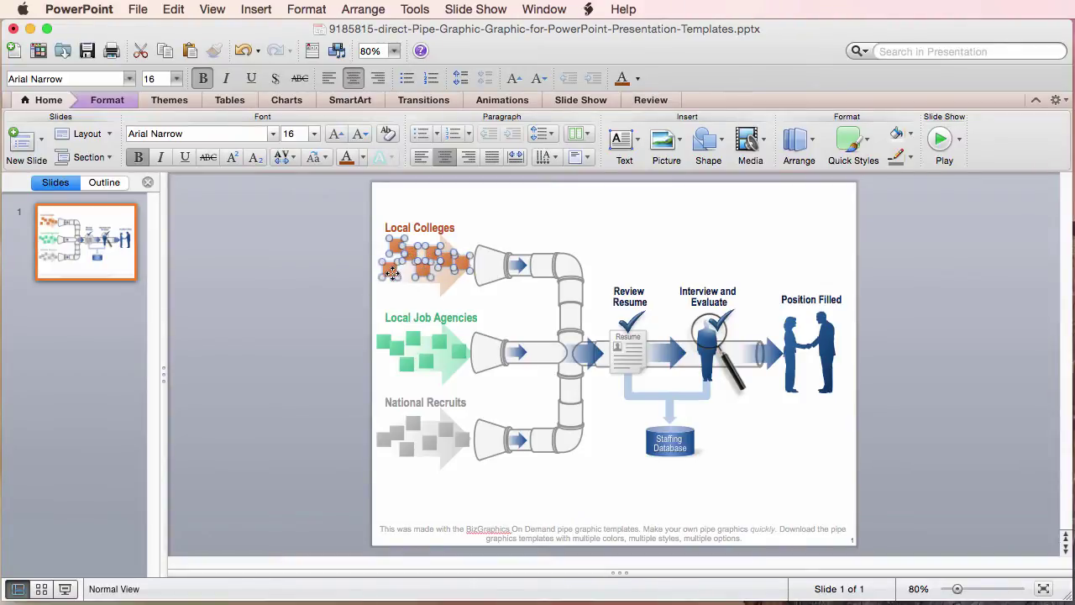
click(333, 101)
click(354, 139)
mouse_move(425, 191)
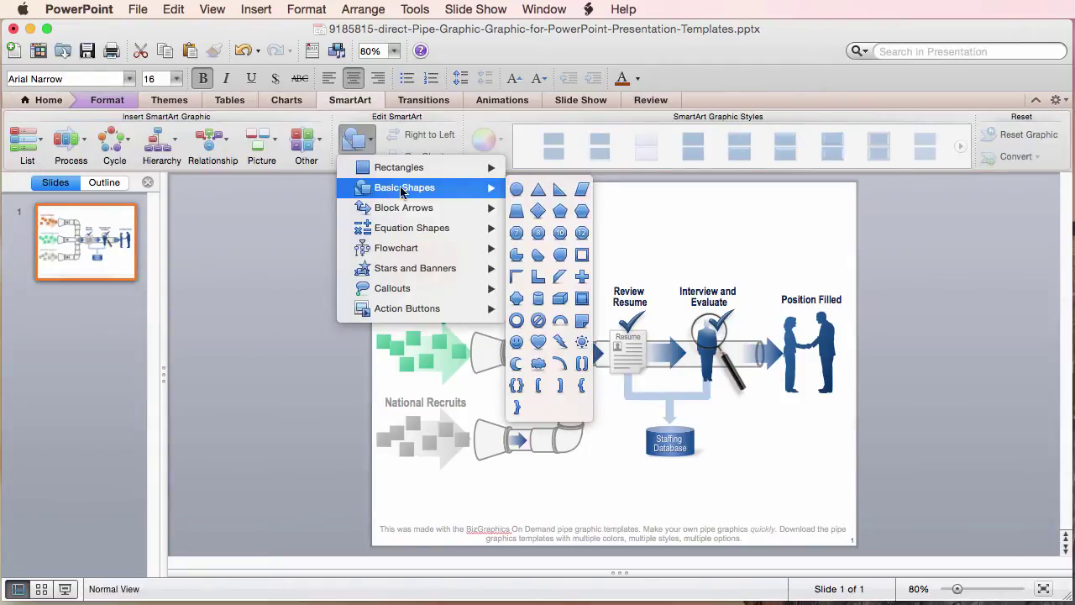
click(517, 190)
click(342, 262)
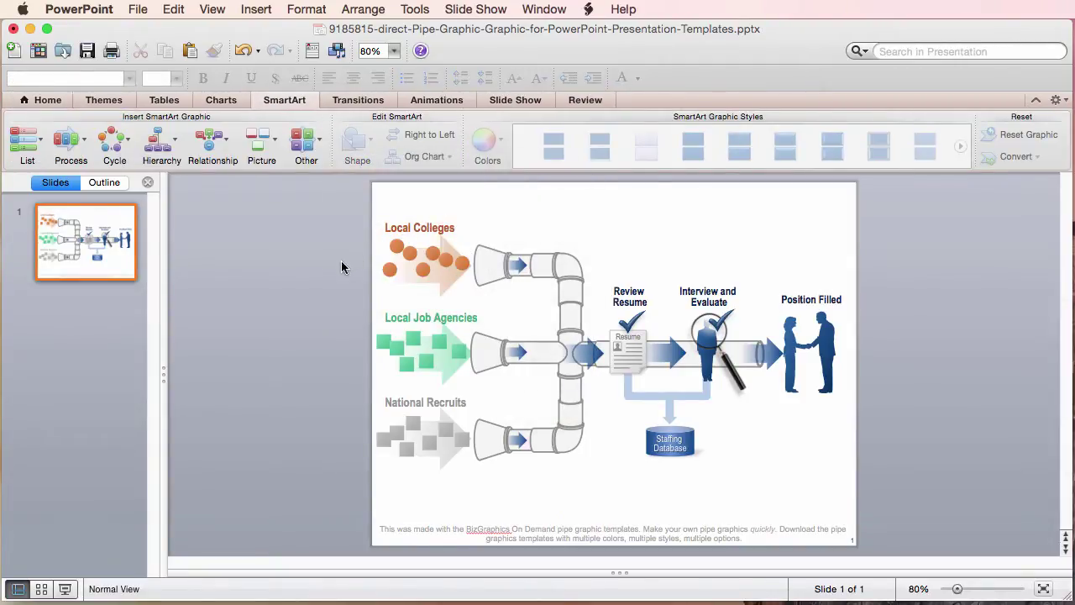
Delete the three large arrows behind the Local Colleges, Local Job Agencies and National Recruits shapes
click(445, 296)
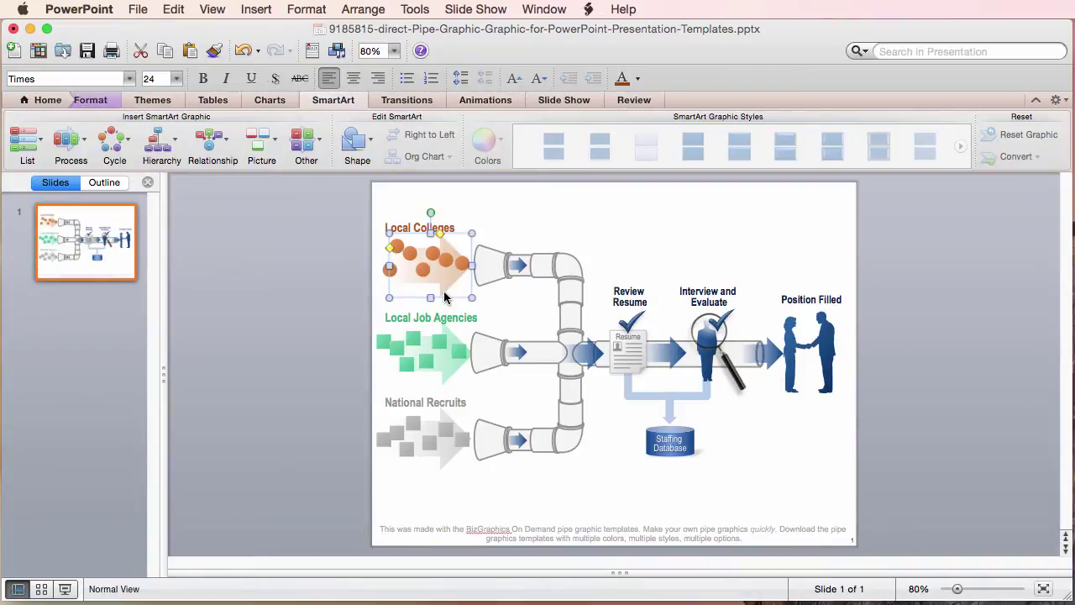
shift+click(446, 379)
shift+click(441, 461)
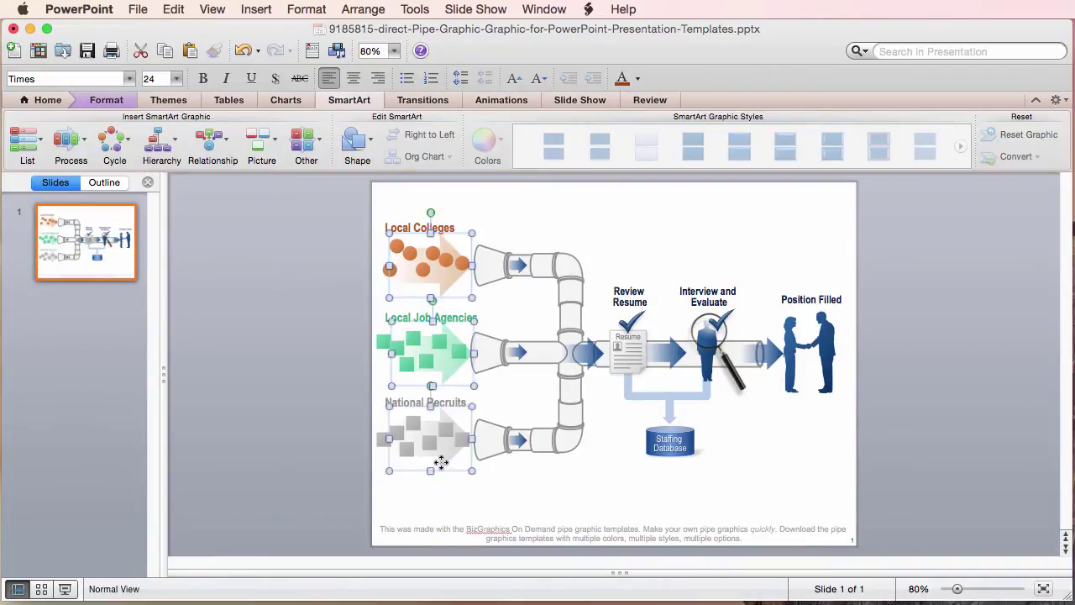
key(Delete)
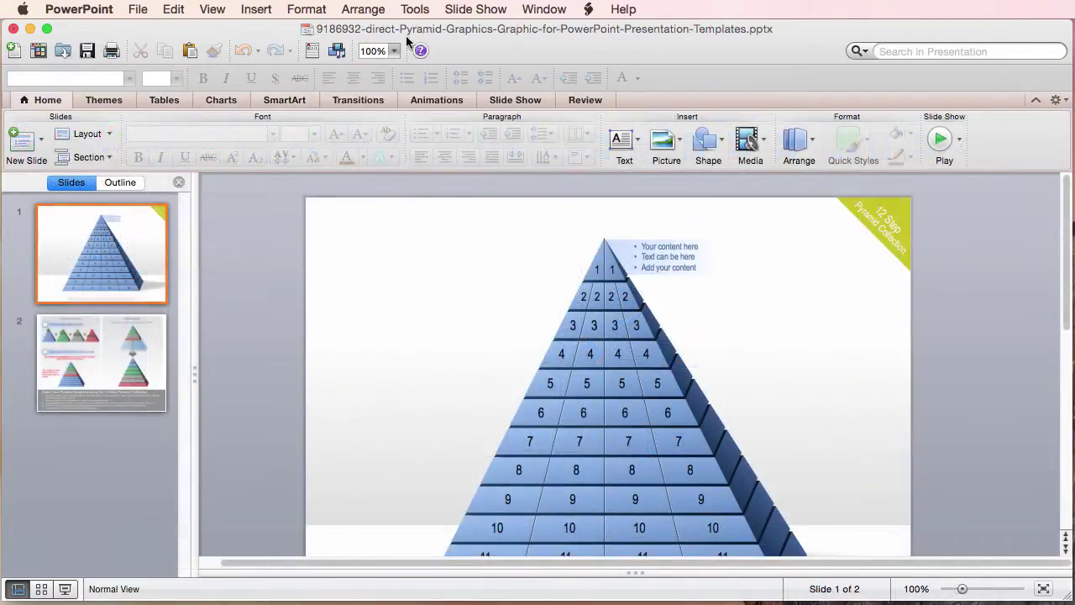
Fit the 12-step pyramid slide to the window and ungroup the pyramid into separate tiers
click(392, 51)
click(382, 213)
click(626, 374)
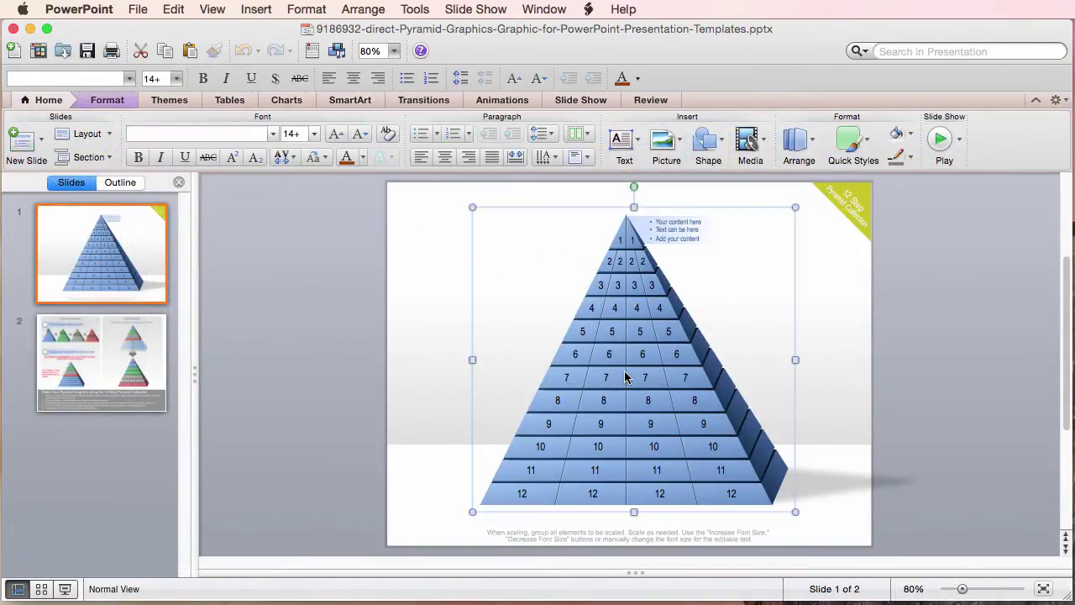
right_click(625, 376)
mouse_move(769, 522)
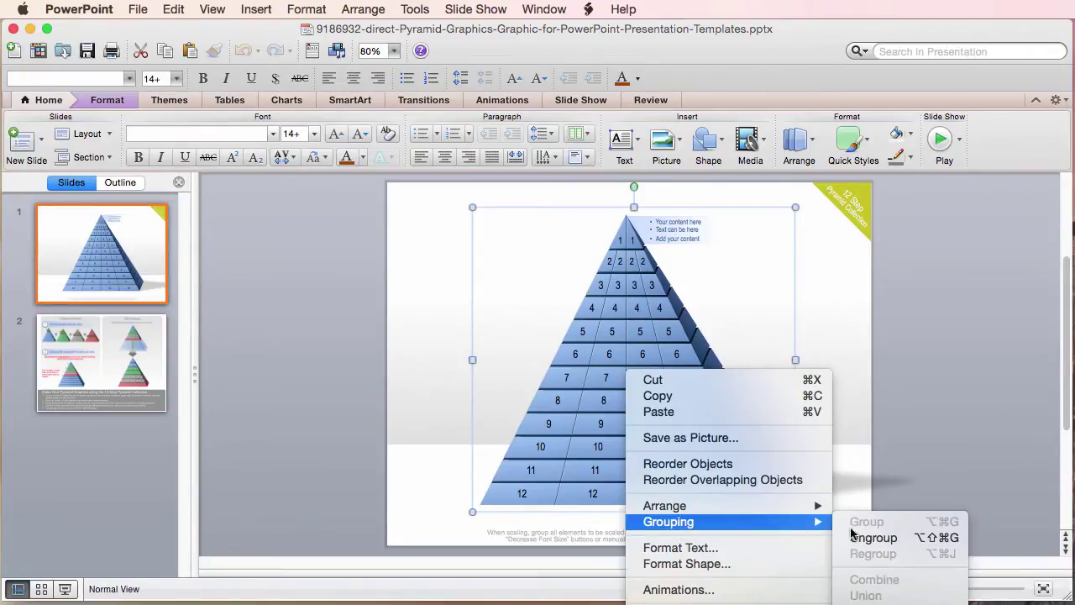
click(868, 538)
click(902, 502)
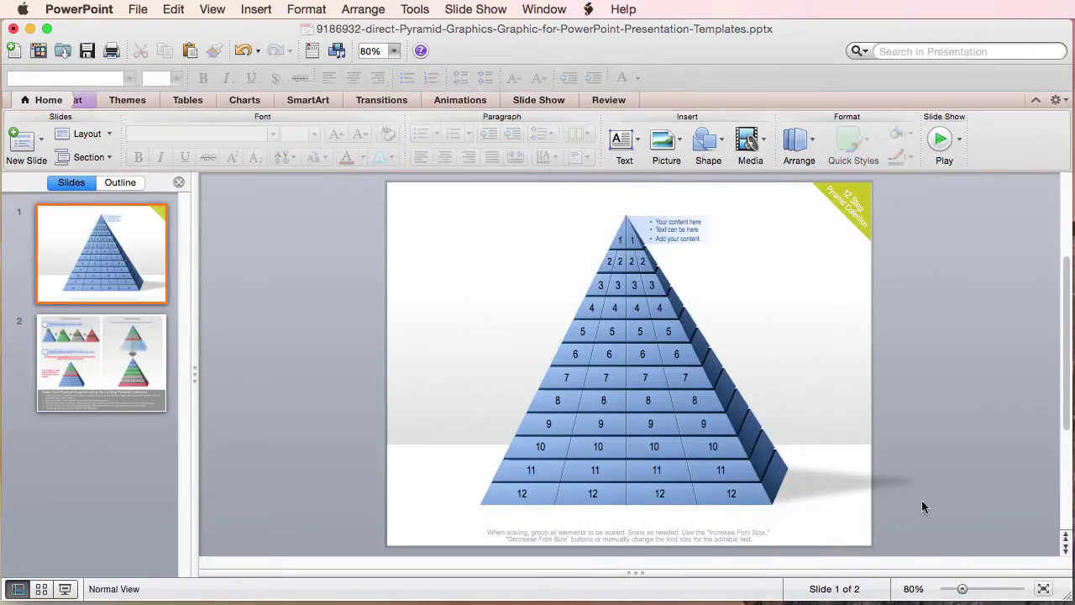
Delete tiers 12, 11, 10 and 9 from the base of the pyramid
click(704, 502)
key(Delete)
click(685, 483)
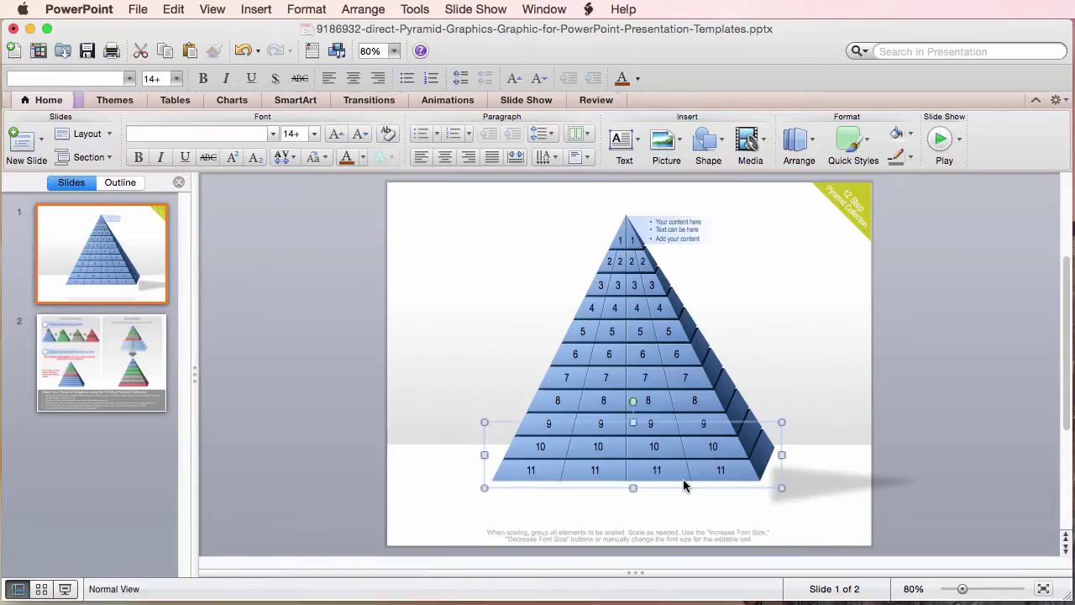
key(Delete)
click(677, 455)
key(Delete)
click(669, 432)
key(Delete)
Remove divider lines and number labels from the pyramid's tier 8, including the leftmost 8
click(671, 405)
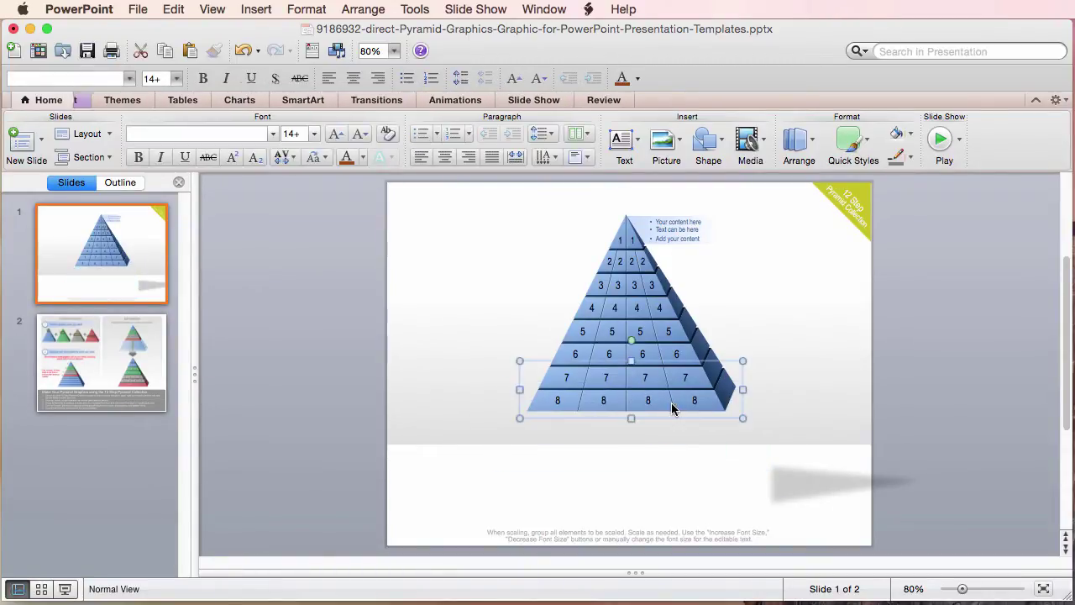
key(Escape)
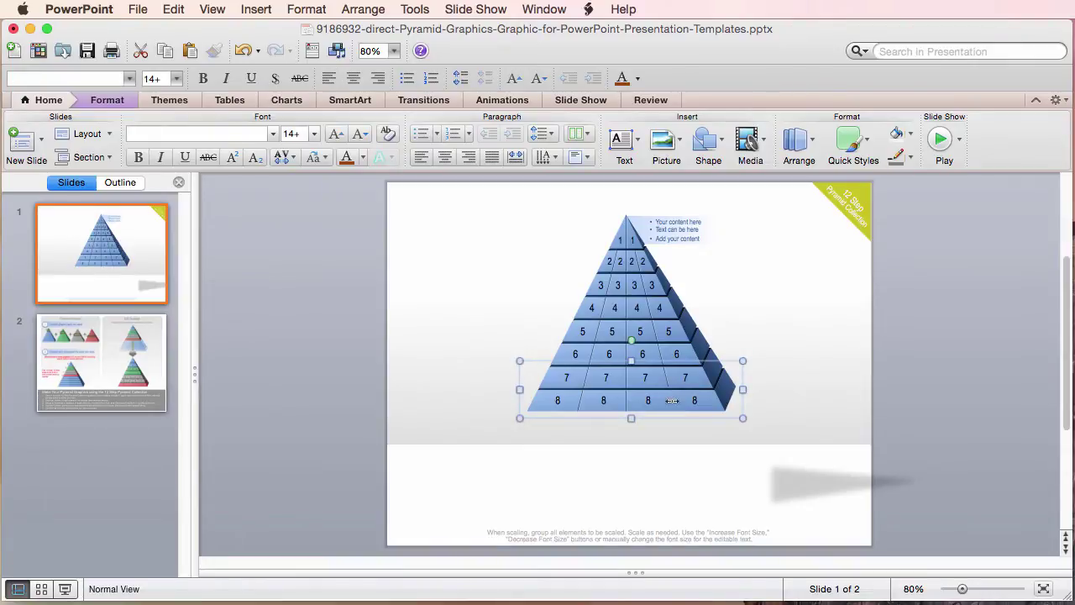
click(578, 402)
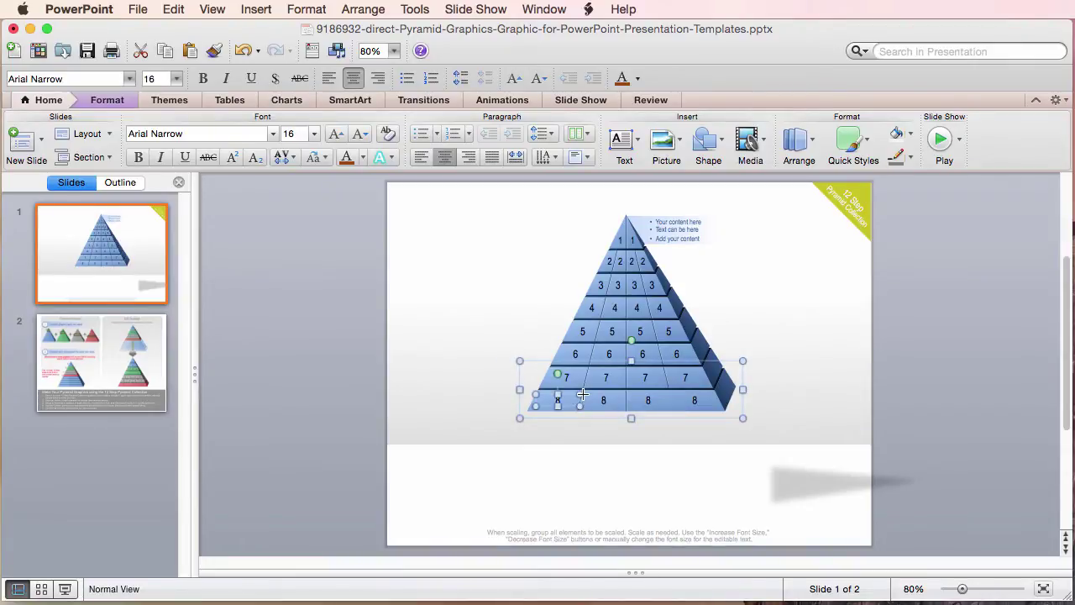
key(Escape)
click(581, 403)
key(Escape)
click(648, 401)
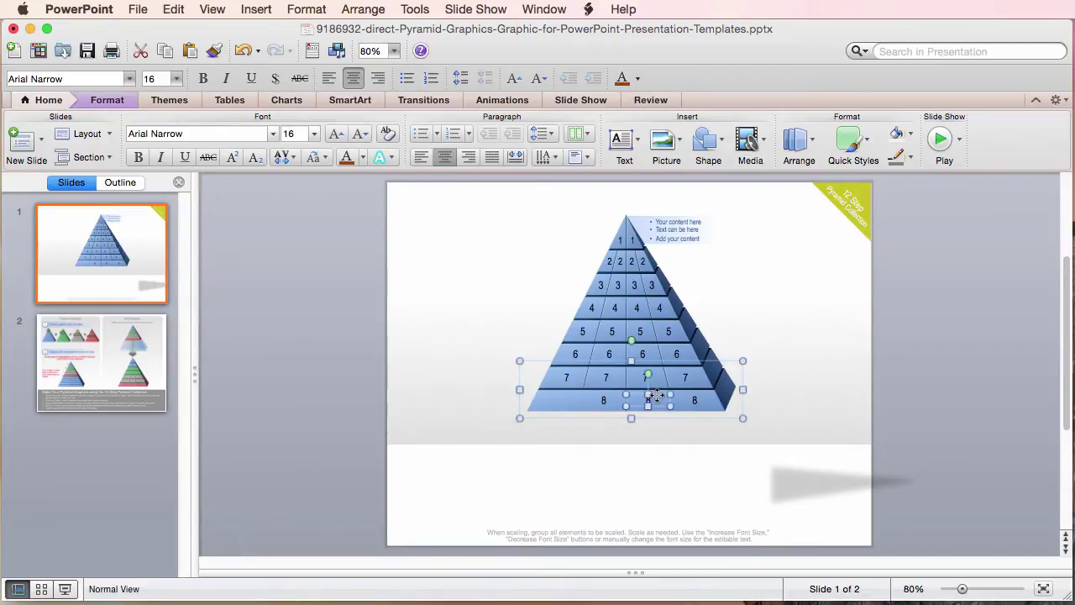
key(Escape)
click(698, 403)
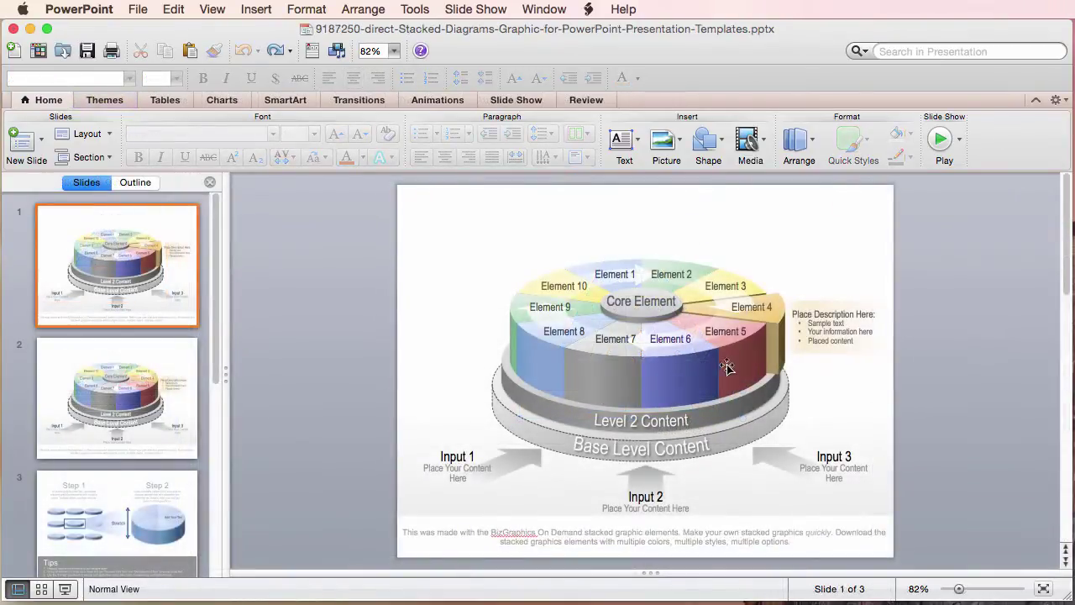
Ungroup the stacked circular diagram on slide 1 into its separate layers and labels
click(720, 370)
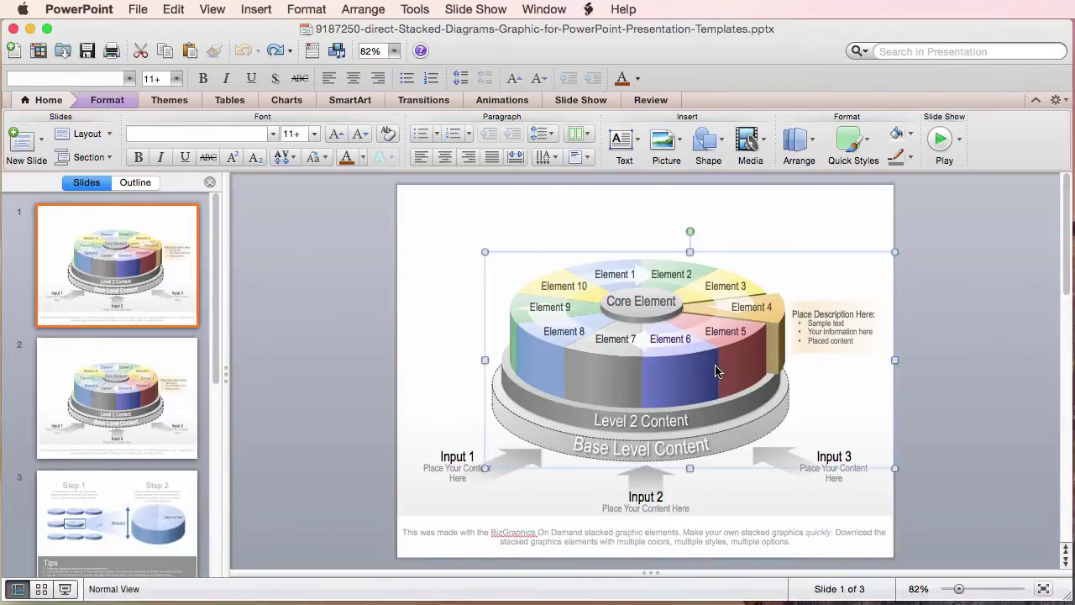
right_click(586, 298)
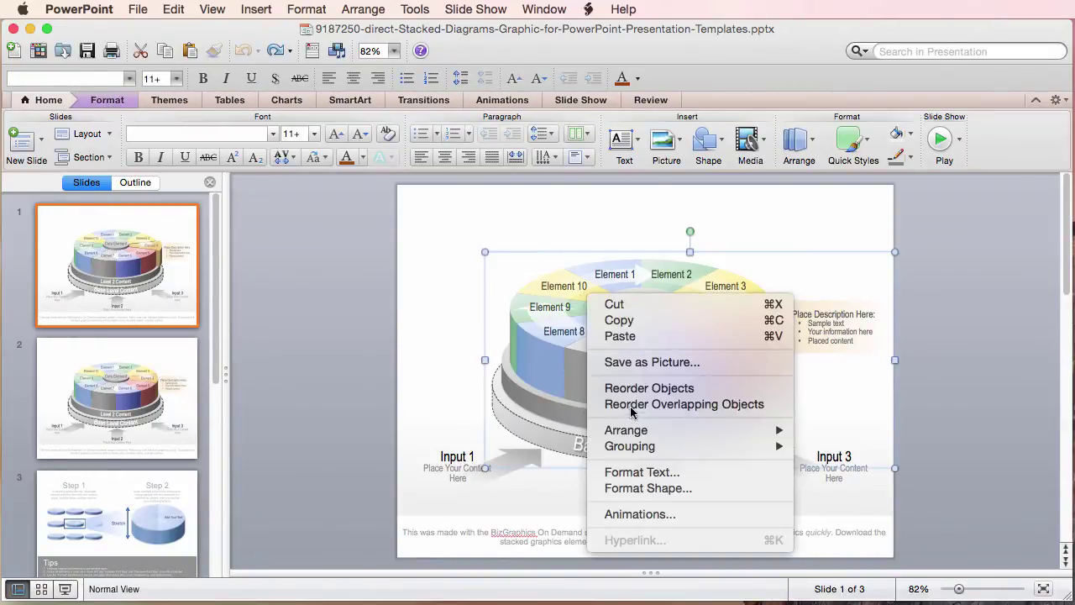
mouse_move(609, 445)
click(813, 463)
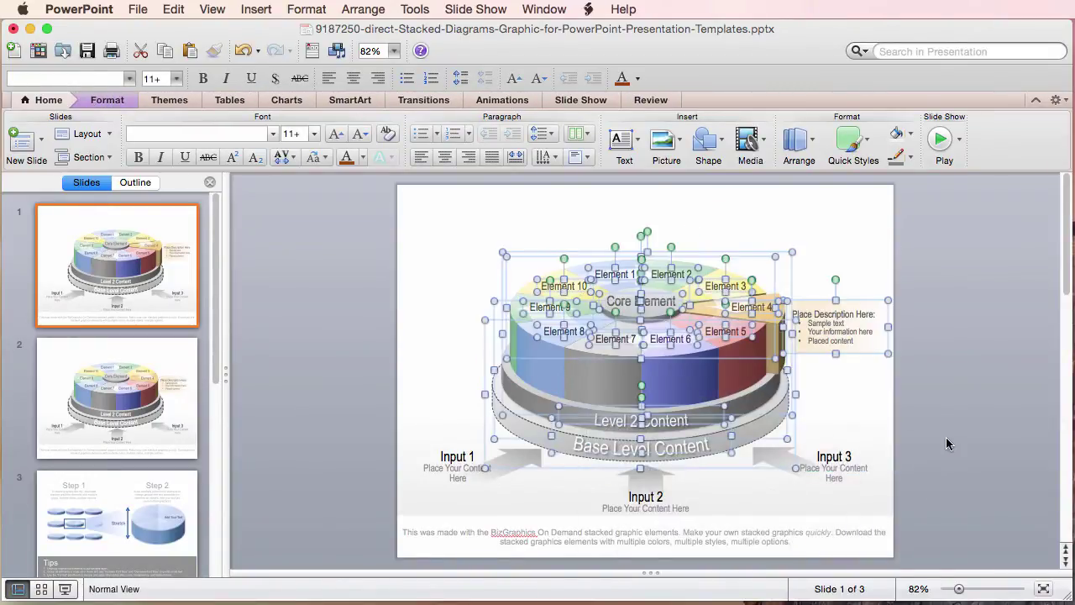
click(946, 436)
Nudge the coloured element disc up from the Level 2 layer and back down to its place
click(716, 389)
key(Up)
key(Up)
key(Up)
key(Down)
key(Down)
key(Down)
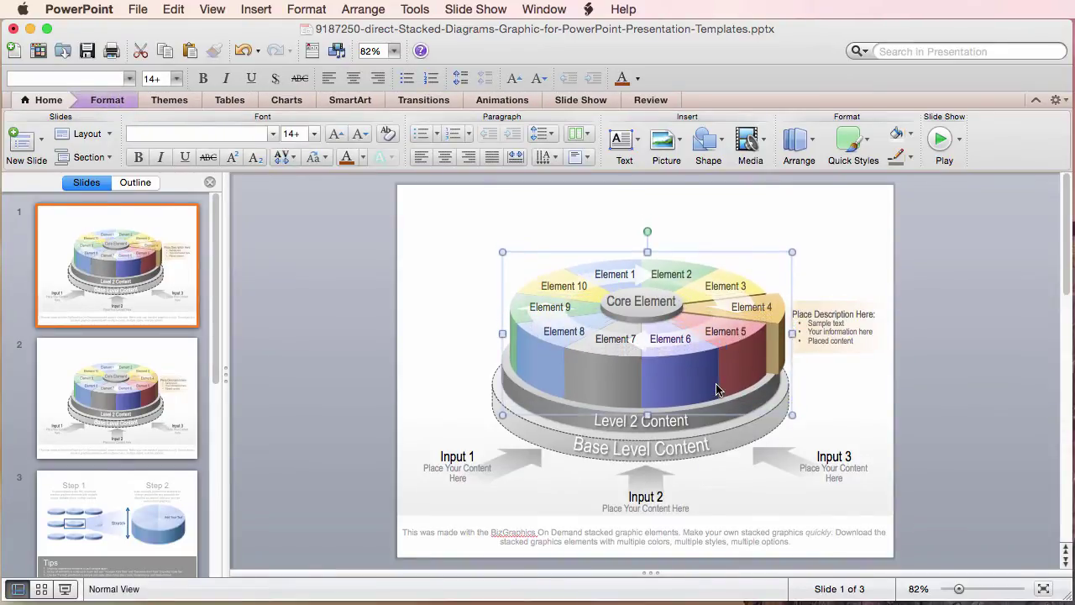
Ungroup the coloured element disc into individual slices
right_click(754, 348)
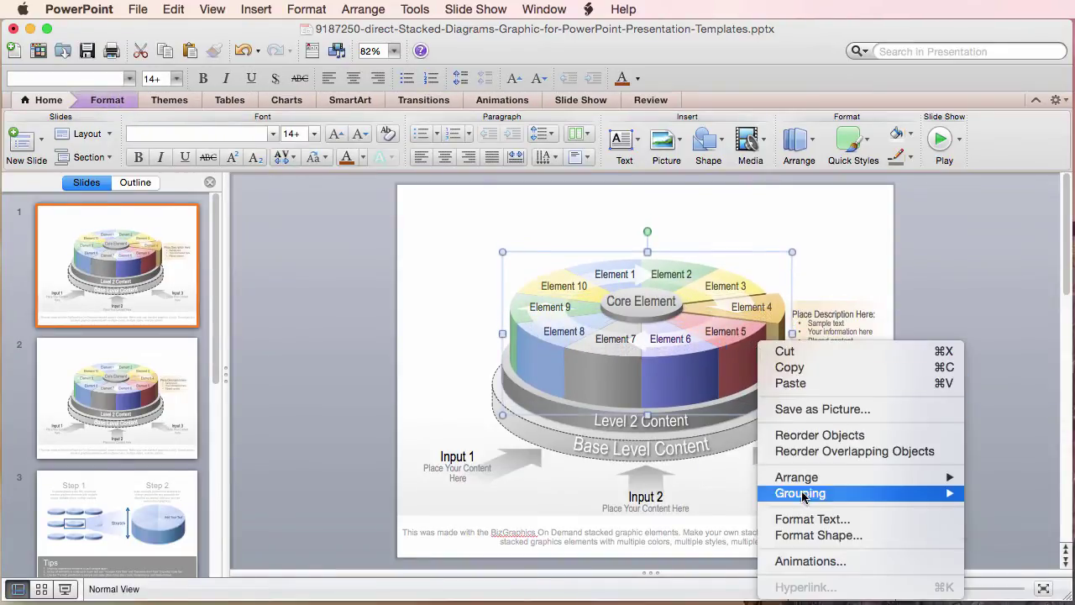
mouse_move(844, 495)
click(994, 510)
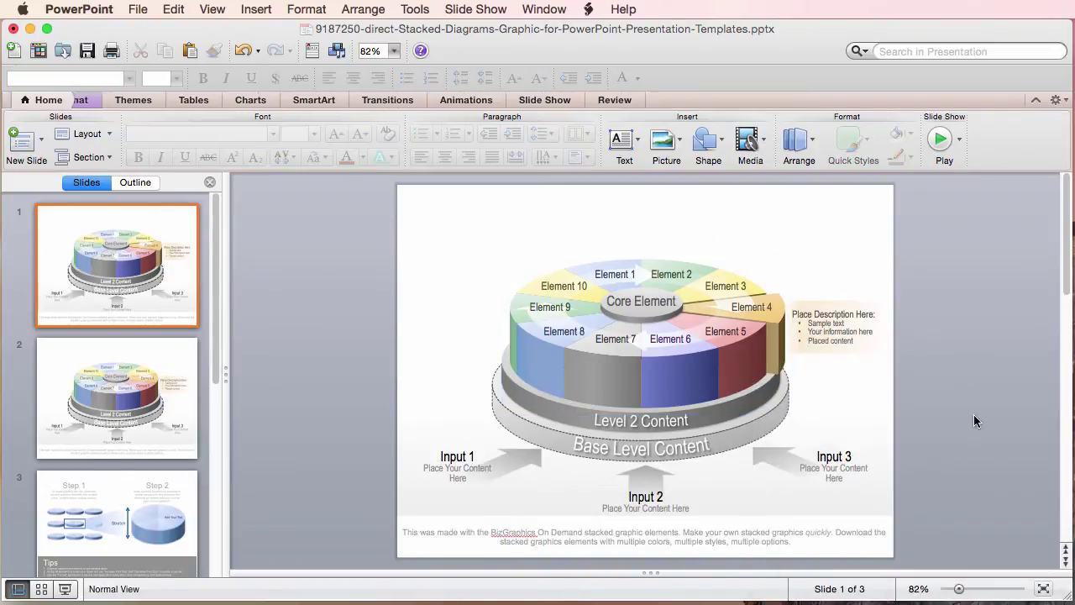
Nudge the Element 4 slice to the right, out of the disc
click(777, 334)
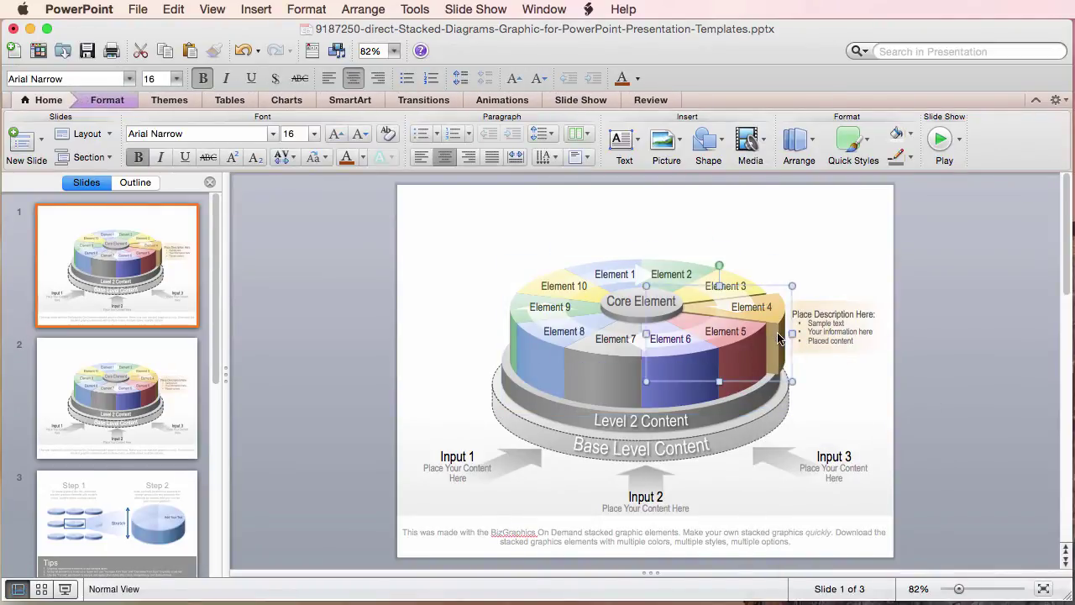
key(Right)
key(Right)
key(Right)
key(Right)
key(Right)
key(Right)
key(Right)
key(Right)
key(Right)
key(Right)
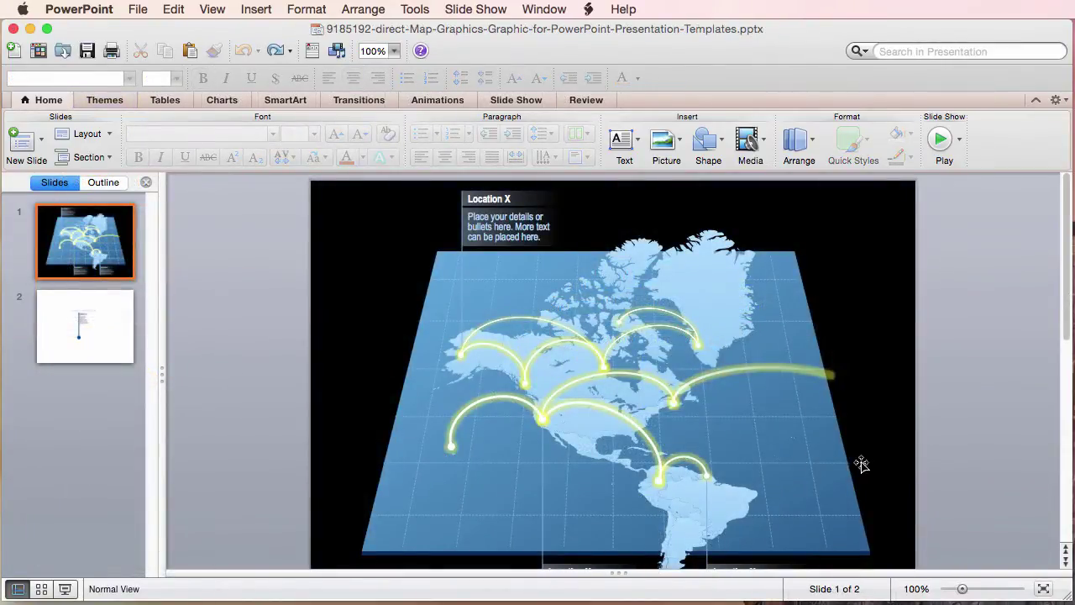
Edit the points of the glowing arc across North America, moving its West Coast end point inland to the east
click(583, 378)
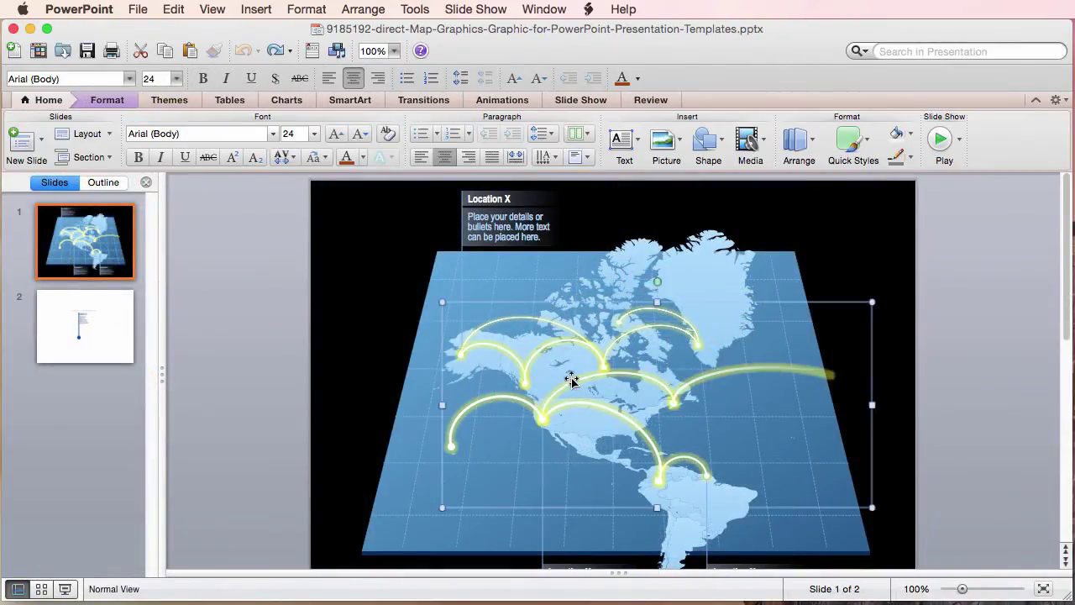
right_click(544, 420)
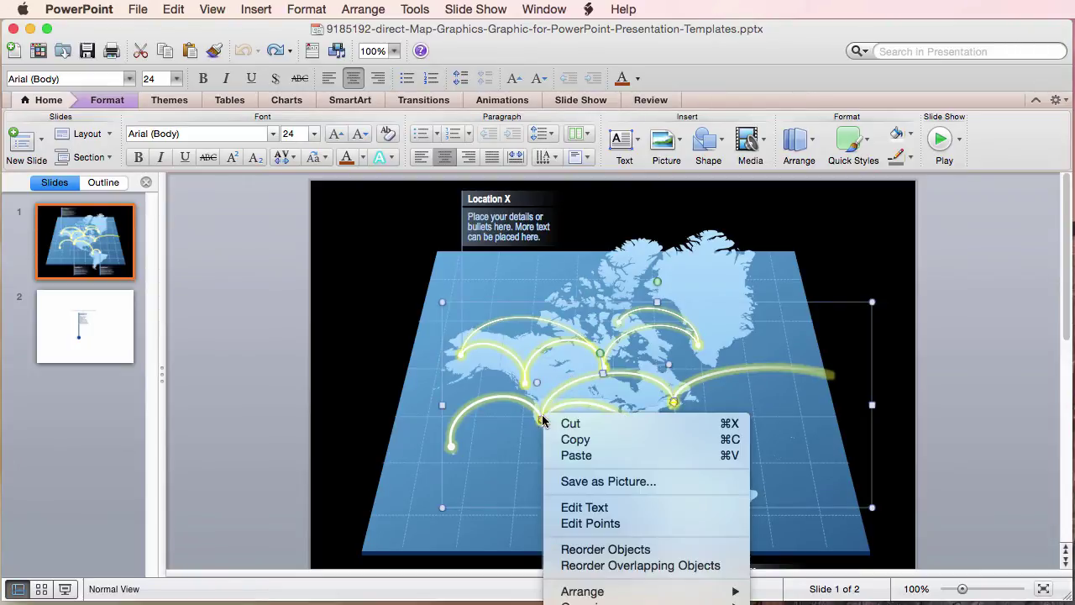
click(577, 523)
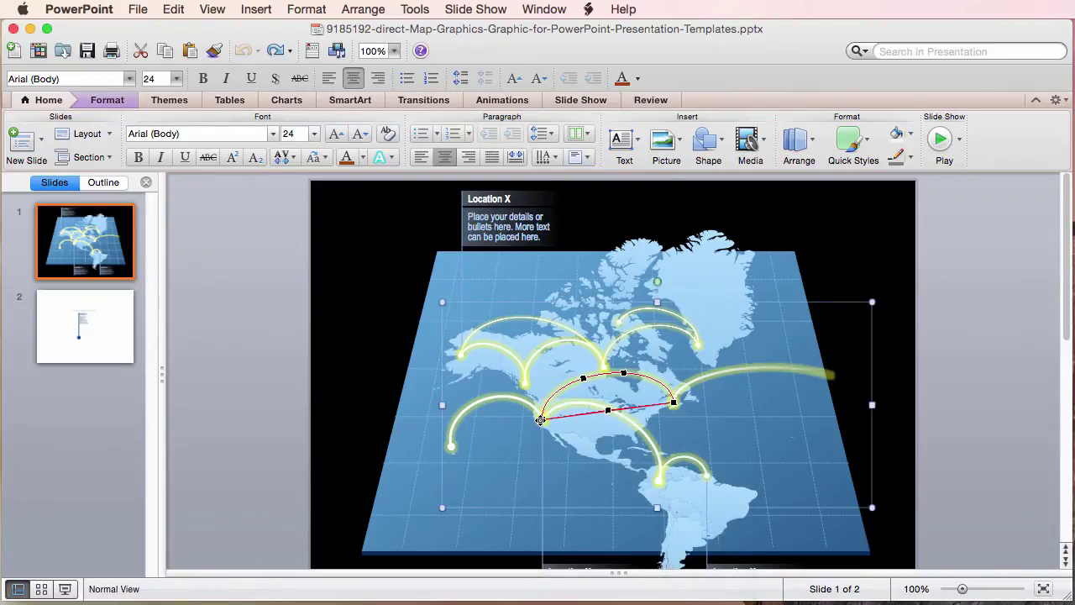
click(571, 412)
click(575, 420)
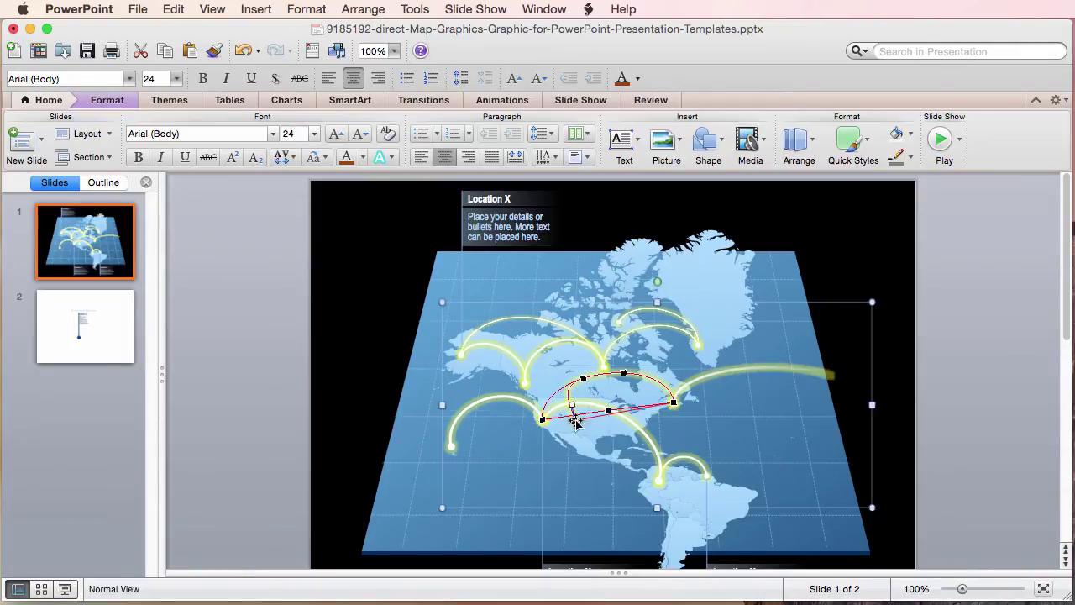
click(947, 459)
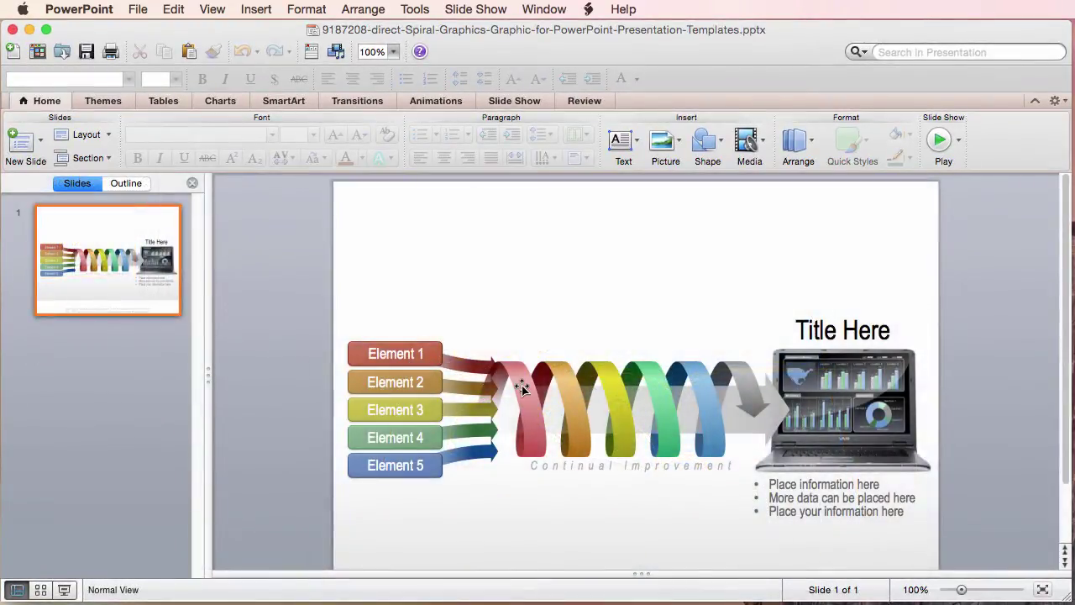
Copy the red spiral ribbon's formatting with Format Painter and apply it to the grey arrow ribbon at the spiral's end
click(522, 385)
click(520, 382)
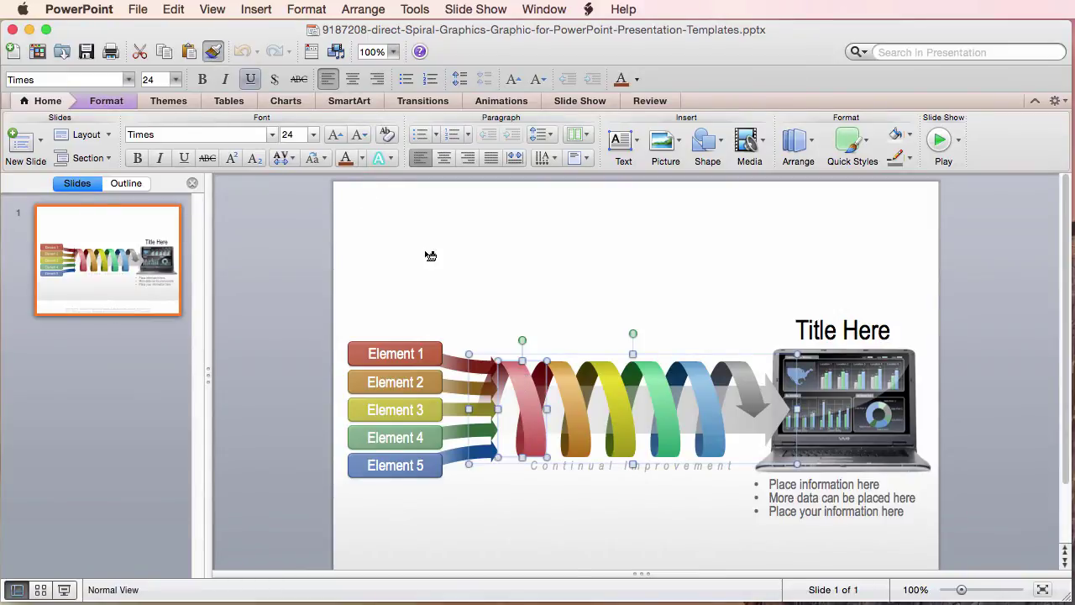
drag(530, 384, 743, 388)
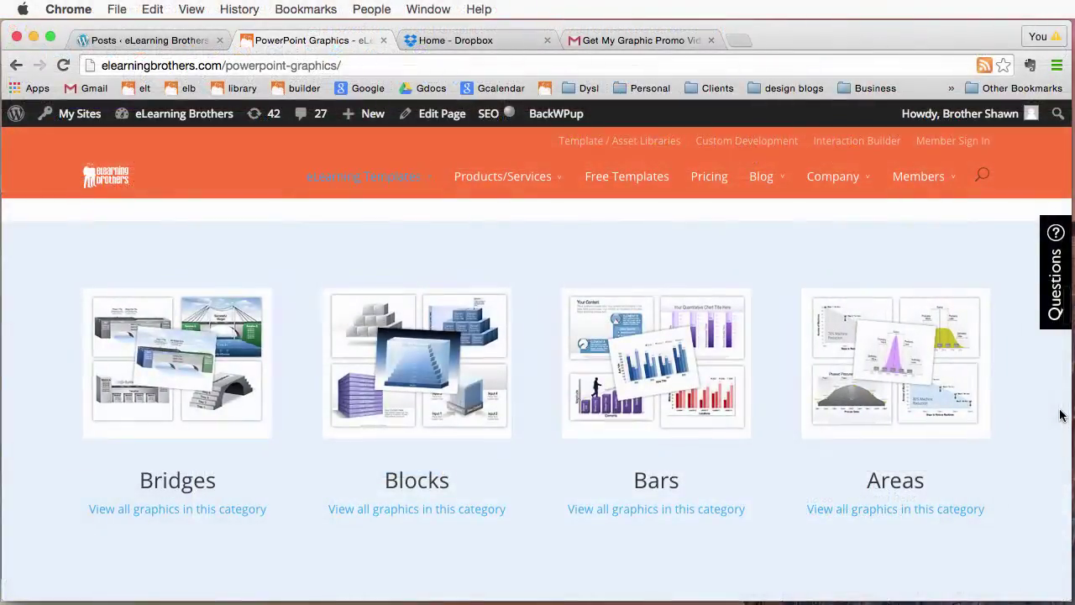
Look through the graphic categories on the eLearning Brothers PowerPoint Graphics page, from Bridges down to Stacked Diagrams
scroll(1060, 415, down, 2)
scroll(1060, 414, down, 10)
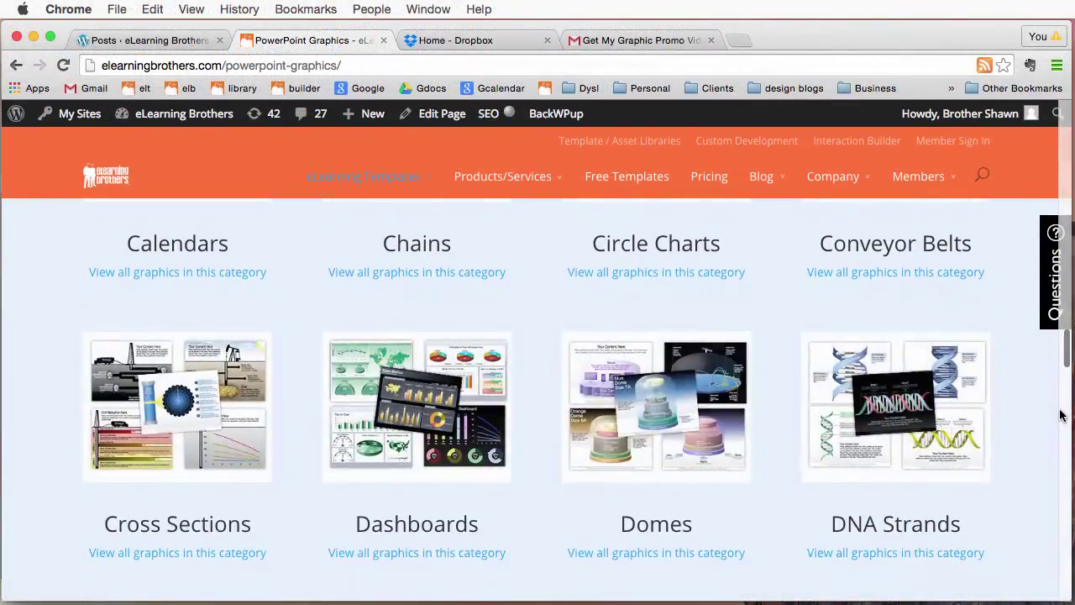
scroll(1059, 415, down, 7)
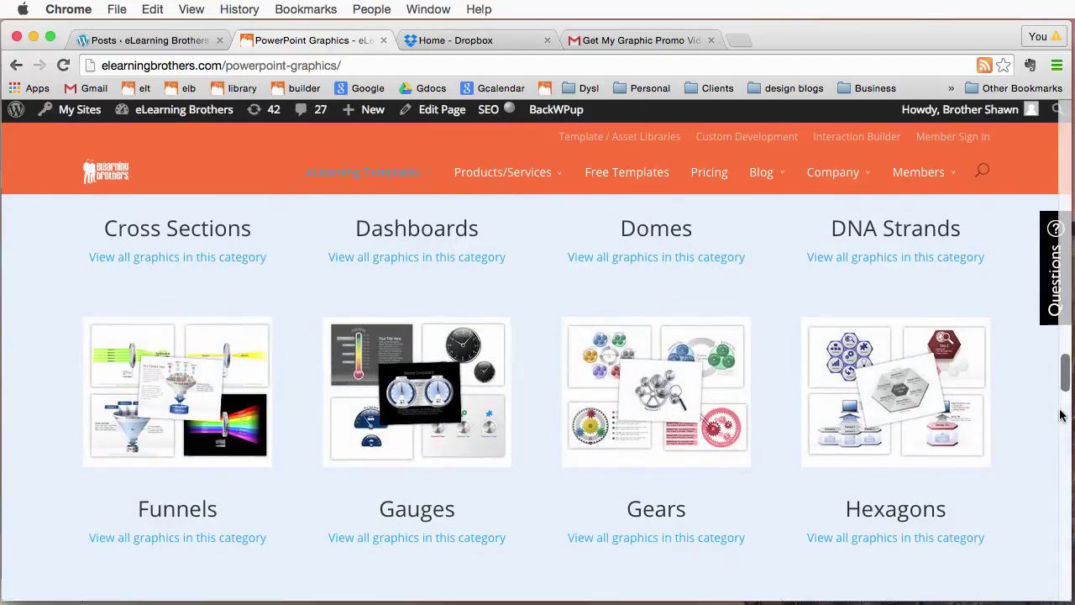
scroll(1059, 415, down, 8)
scroll(1059, 415, down, 7)
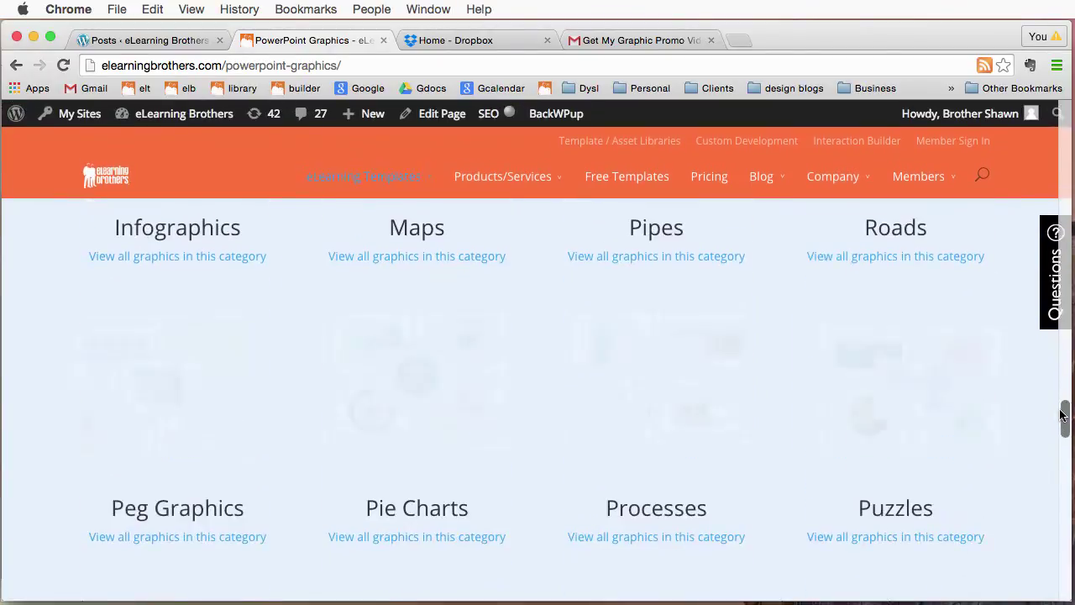
scroll(1060, 414, down, 7)
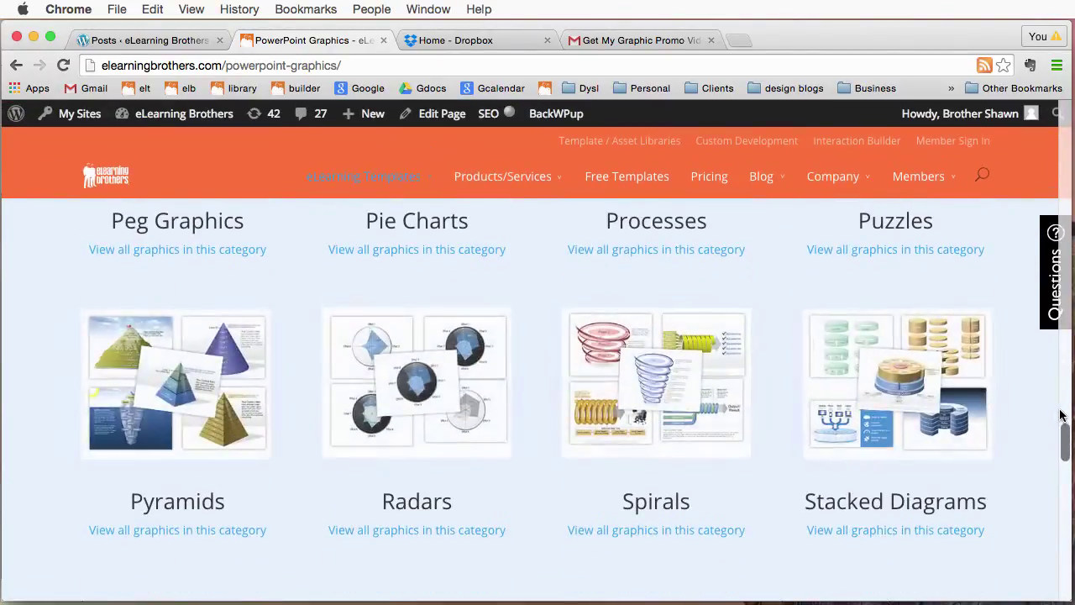